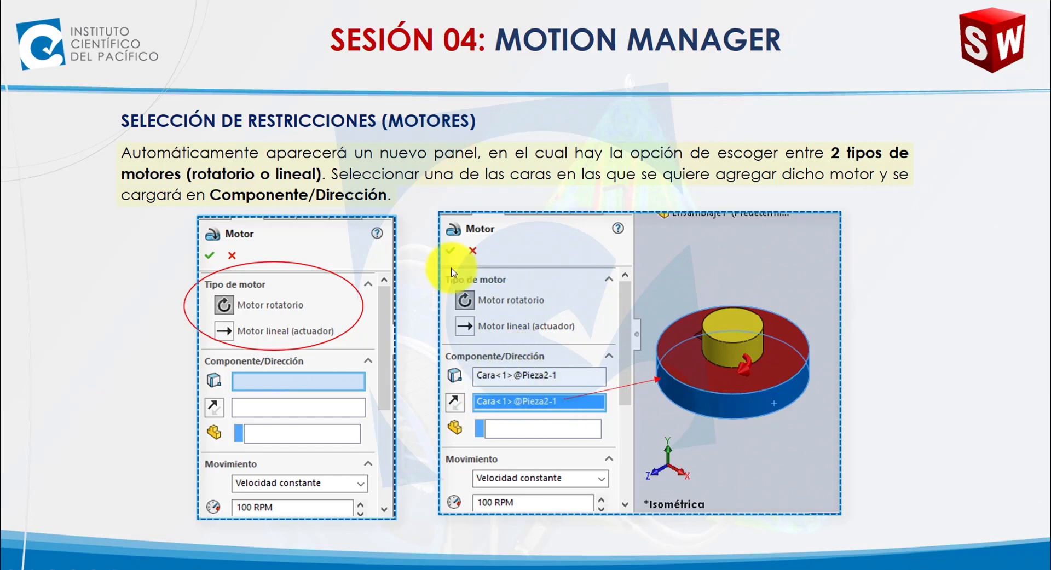
click(447, 279)
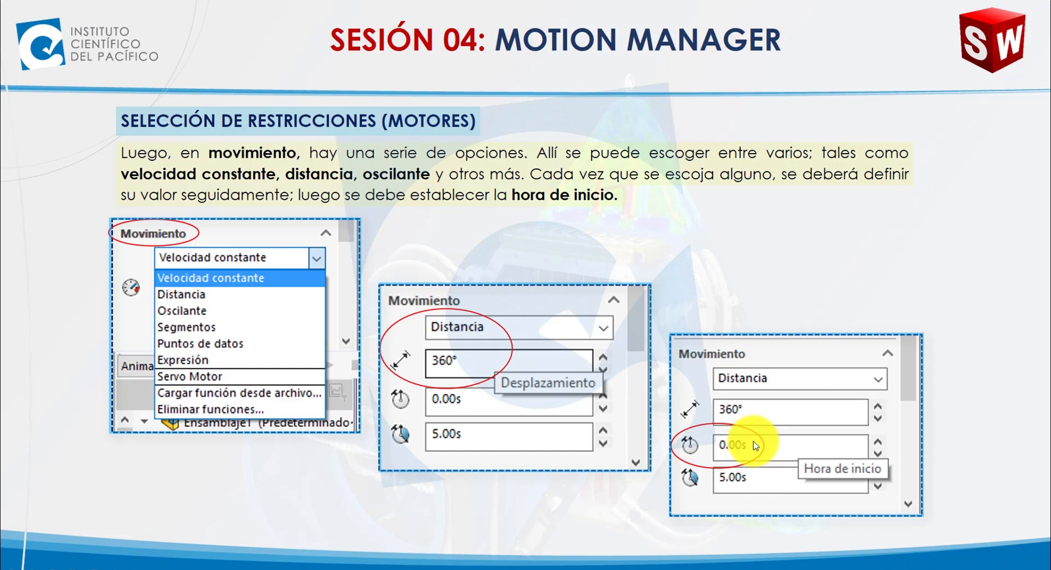
click(586, 311)
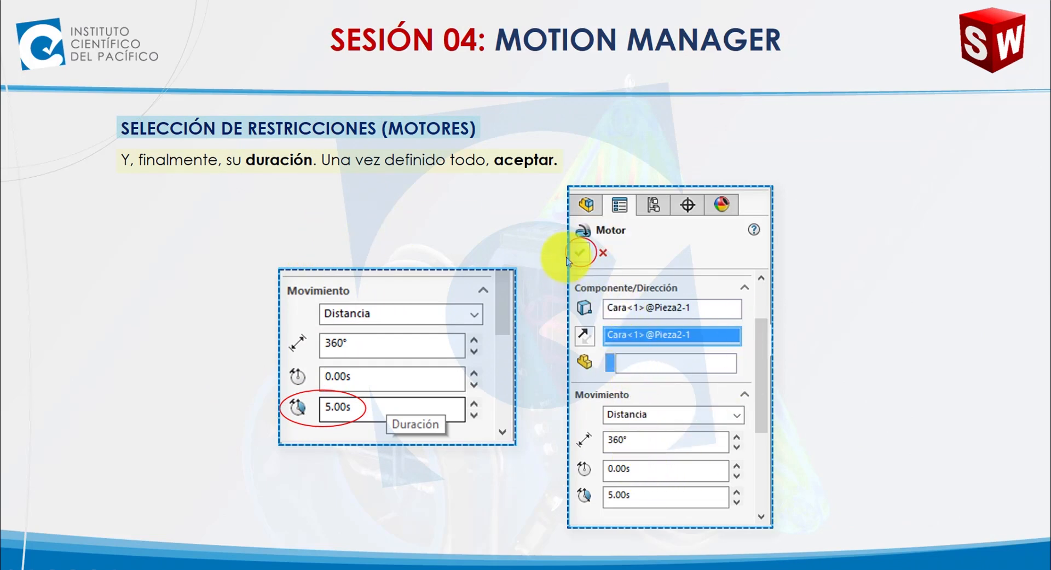
click(567, 260)
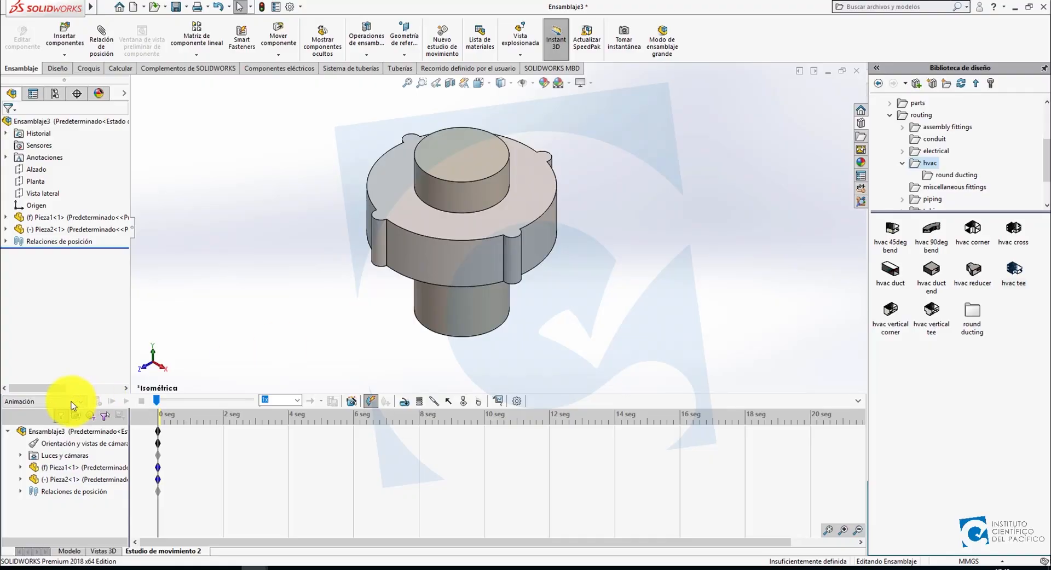
click(50, 403)
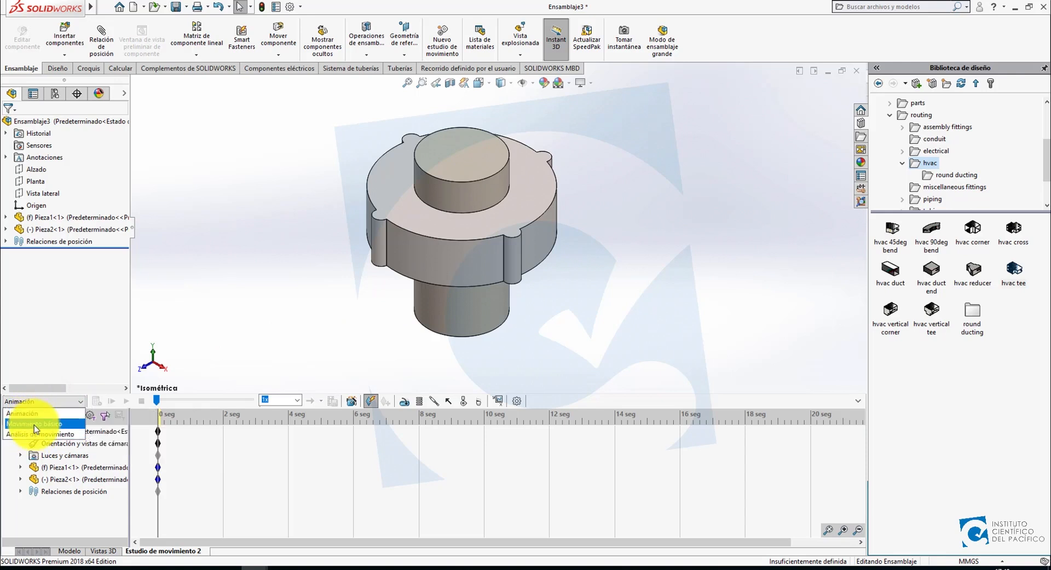
click(229, 339)
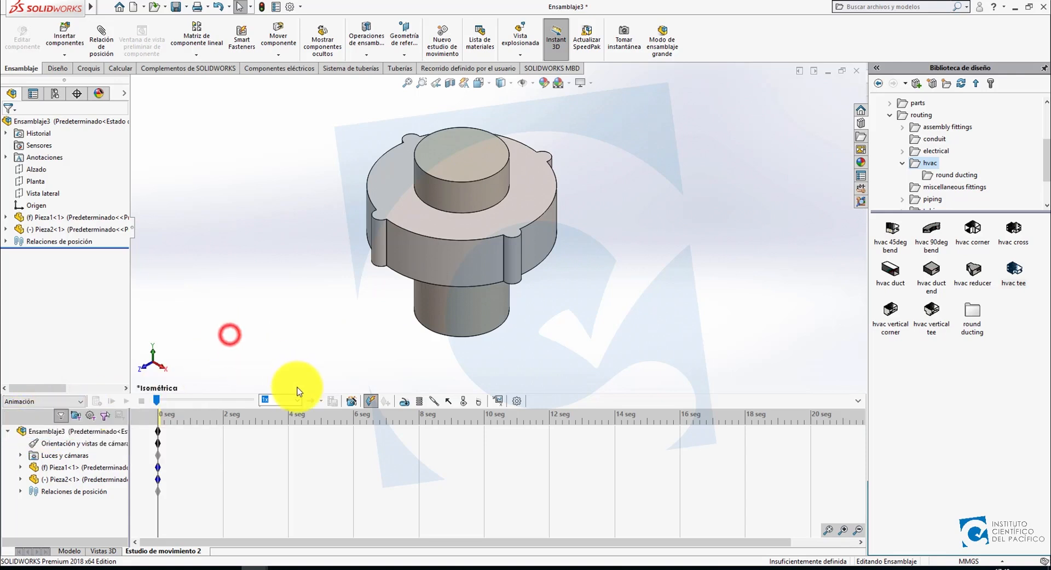
Start a new motor in the motion study and set its type to rotary.
click(405, 402)
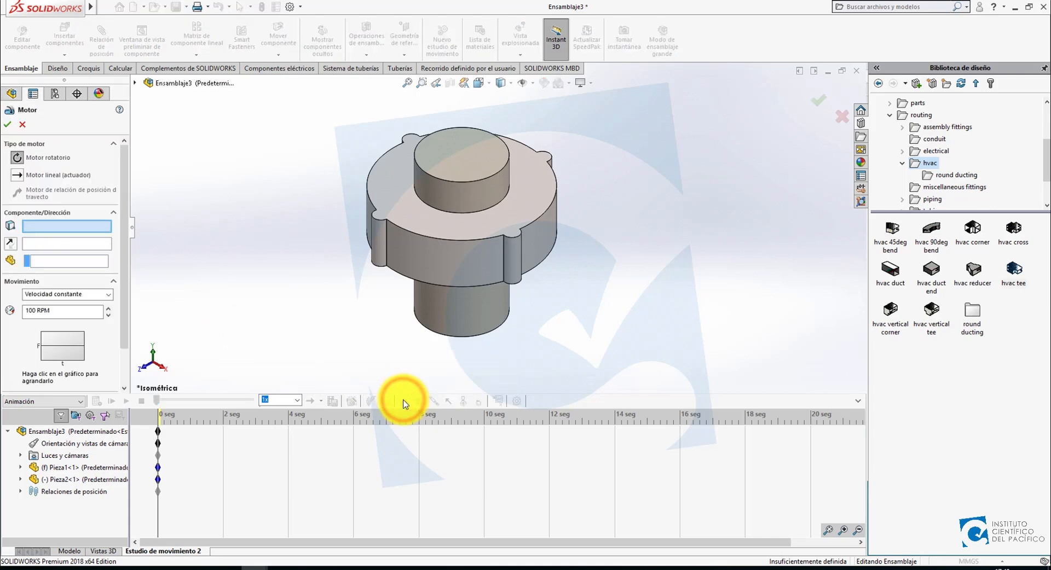
click(21, 159)
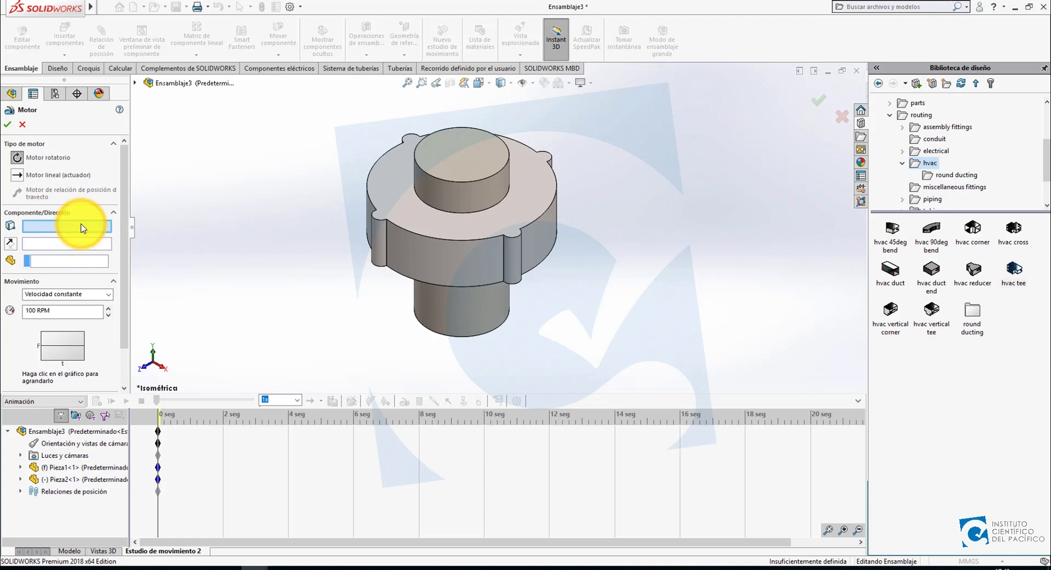
Try the top face of Pieza2 as the motor's location and direction, and clear both selections.
click(389, 201)
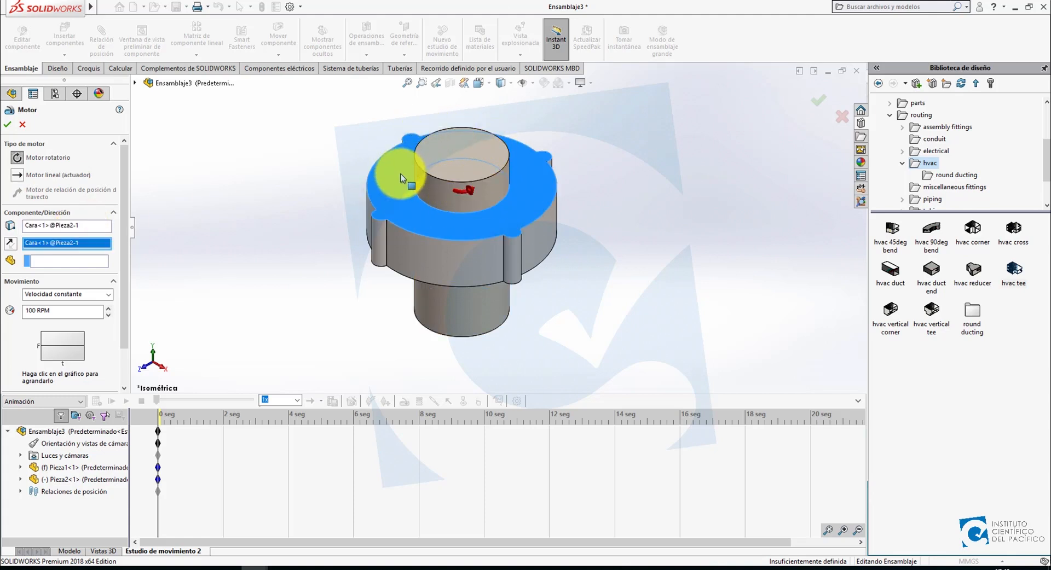
right_click(84, 229)
click(116, 236)
right_click(83, 243)
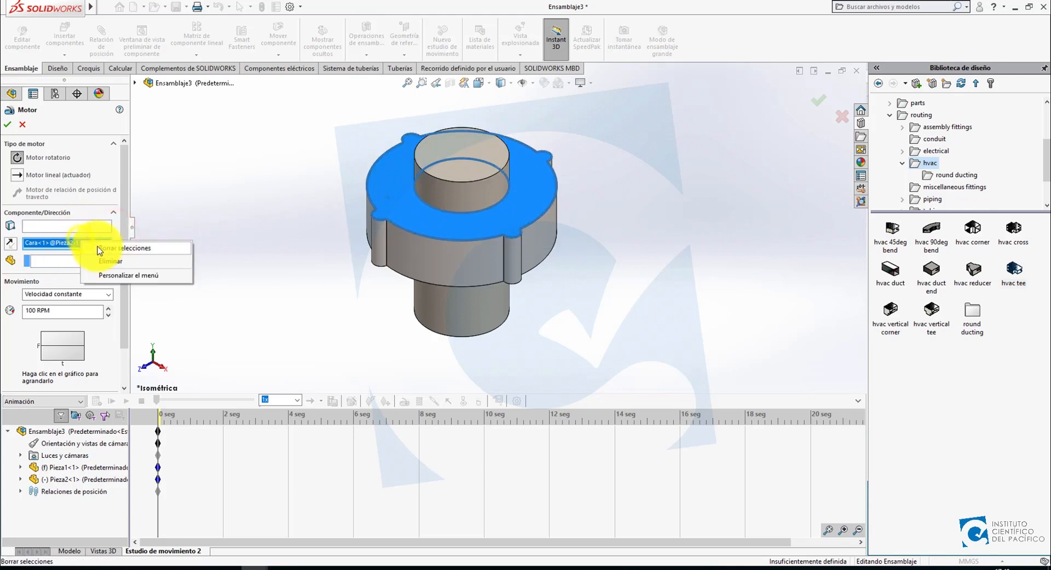
click(99, 249)
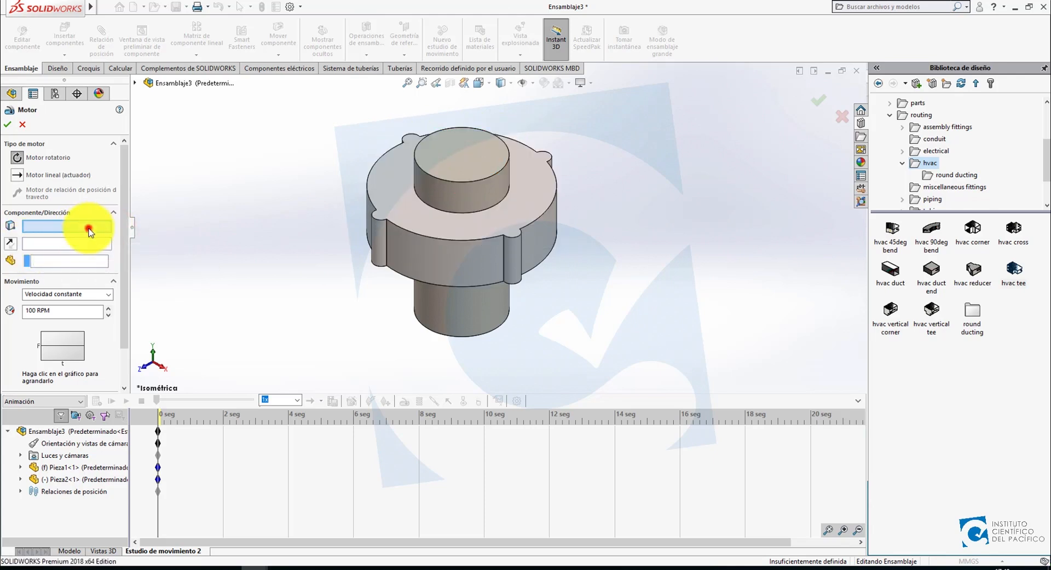
Try two outer side faces of Pieza2 as the motor's location, and clear the location and direction selections.
click(407, 264)
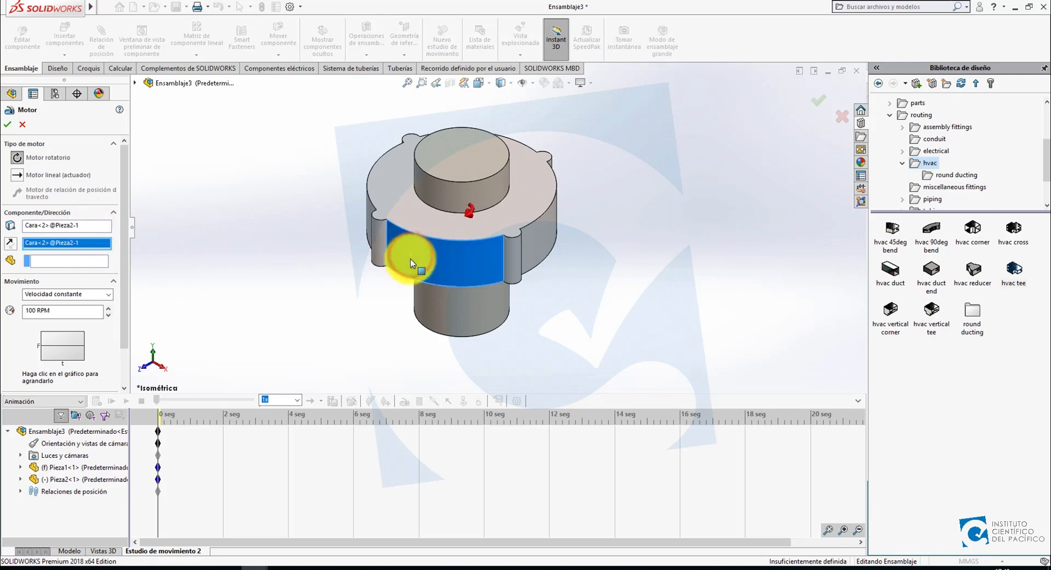
right_click(85, 226)
click(118, 231)
click(534, 240)
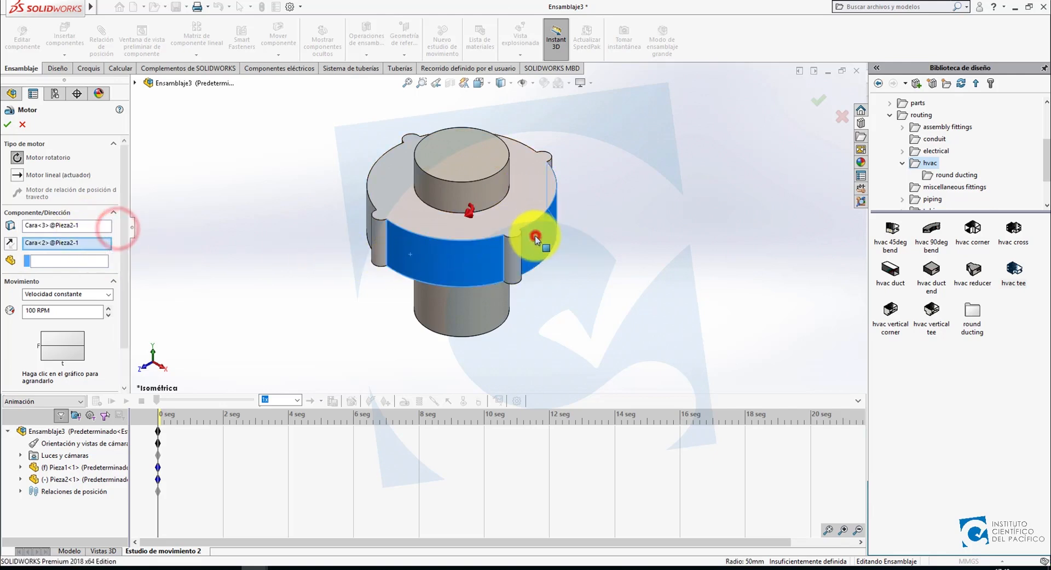
right_click(69, 229)
click(99, 230)
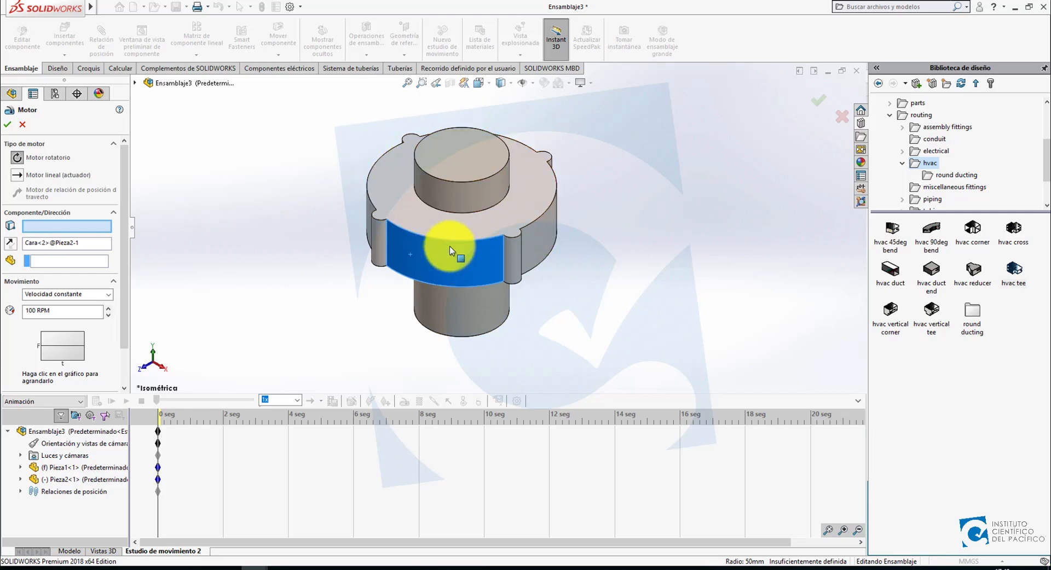
right_click(77, 248)
click(110, 252)
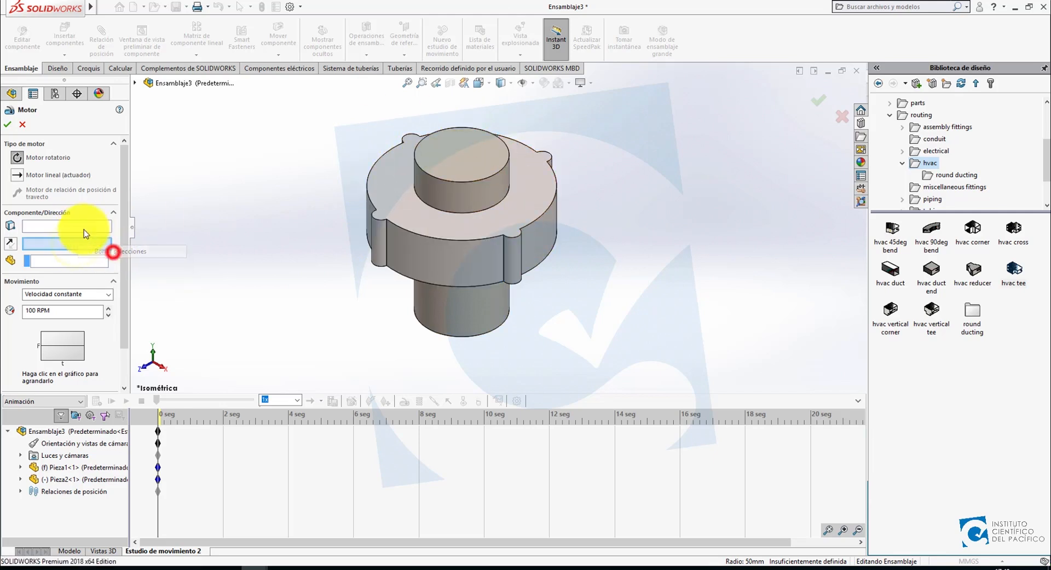
Assign the rotary motor to the top face of Pieza2 with reversed direction and Velocidad constante motion.
click(75, 226)
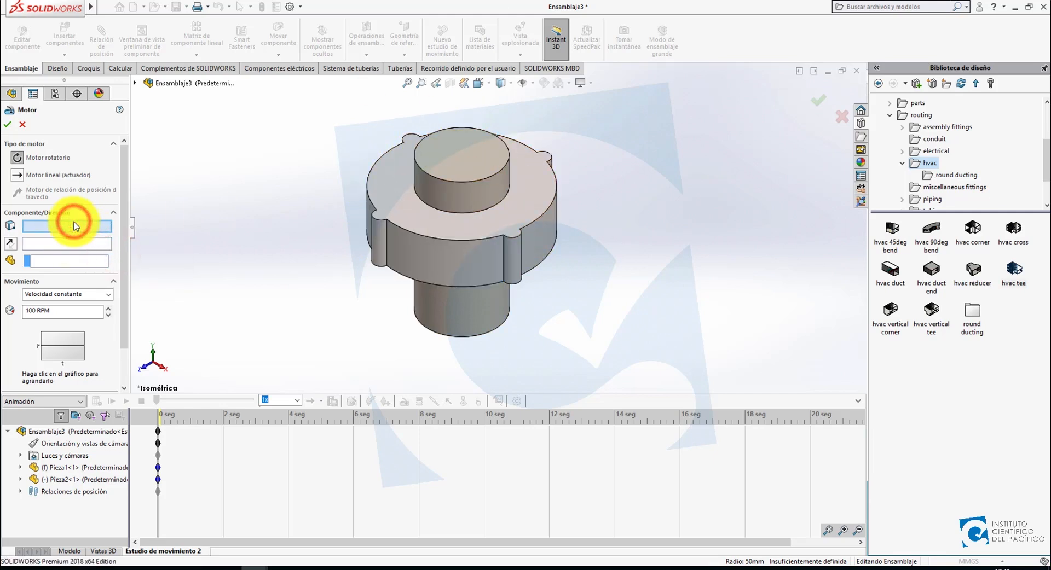
click(388, 196)
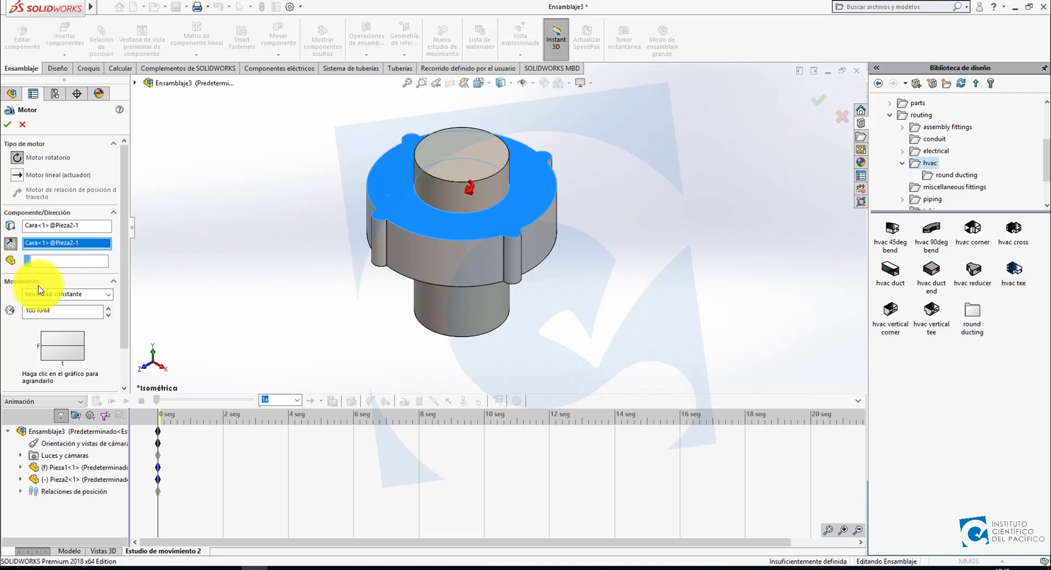
click(109, 297)
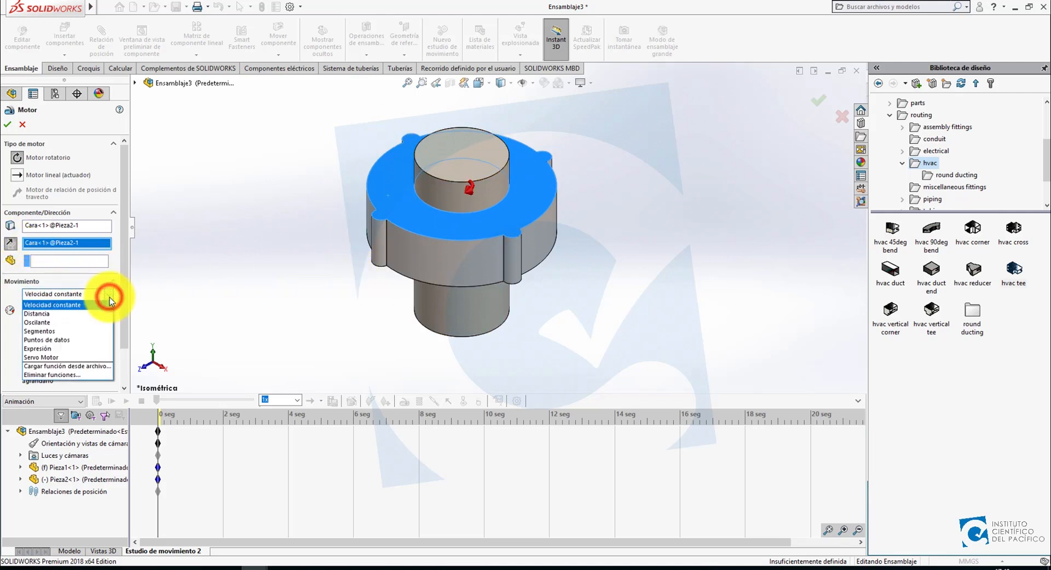
click(73, 306)
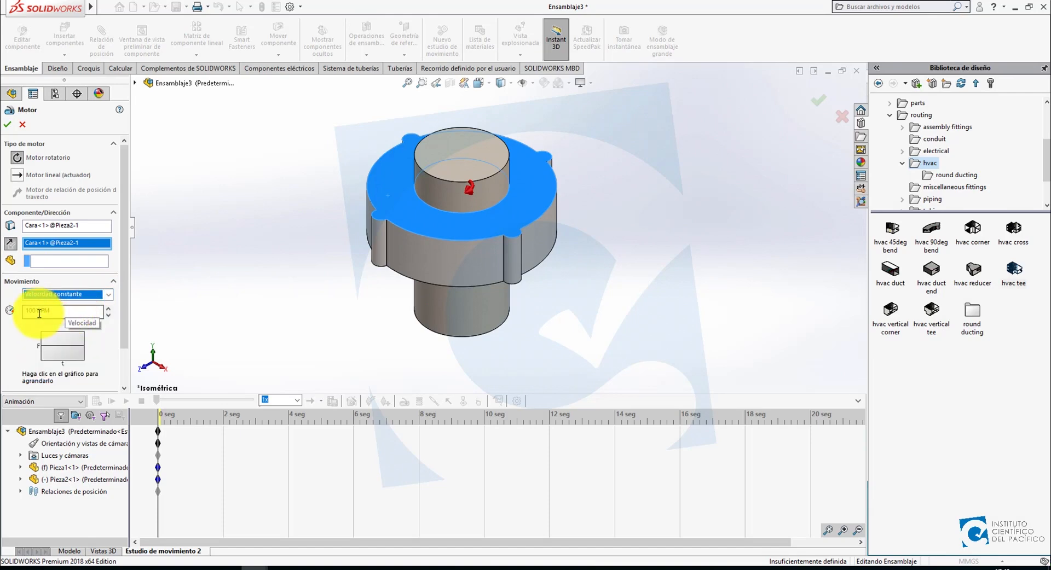
Try the Distancia, Oscilante and Segmentos motion types for the motor, and return to Velocidad constante.
click(108, 298)
click(32, 316)
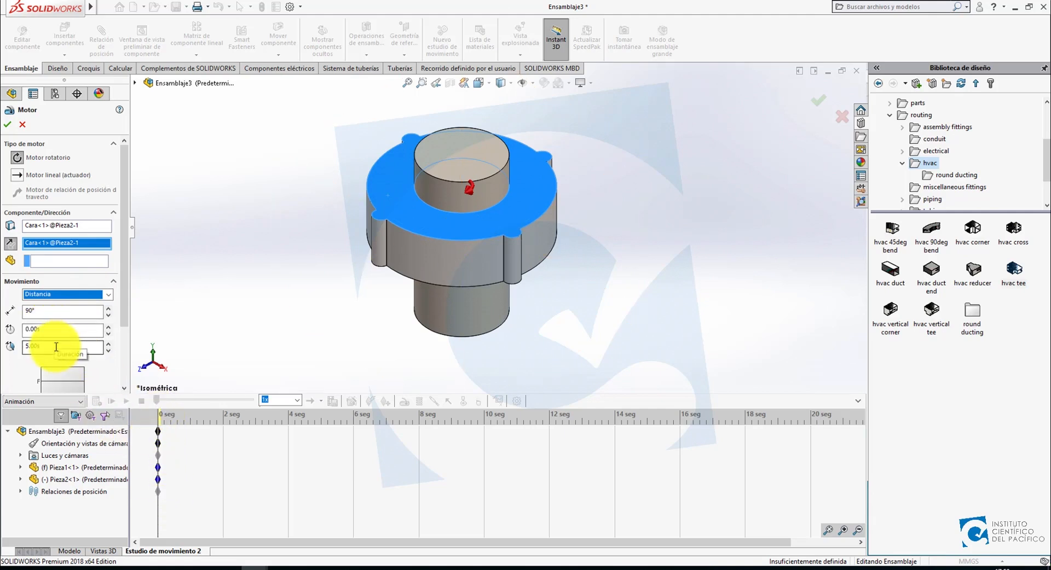
click(108, 295)
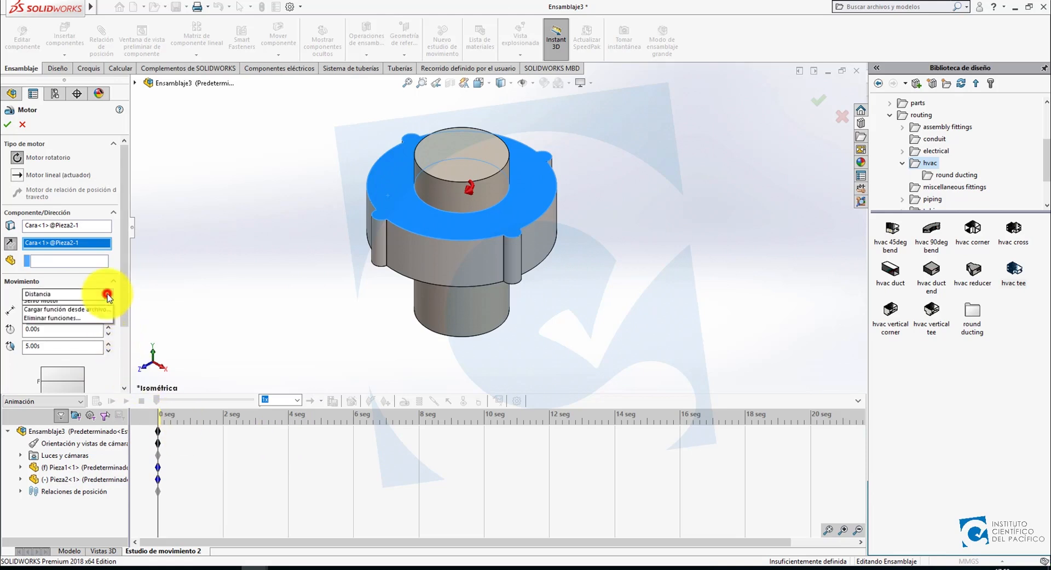
click(52, 322)
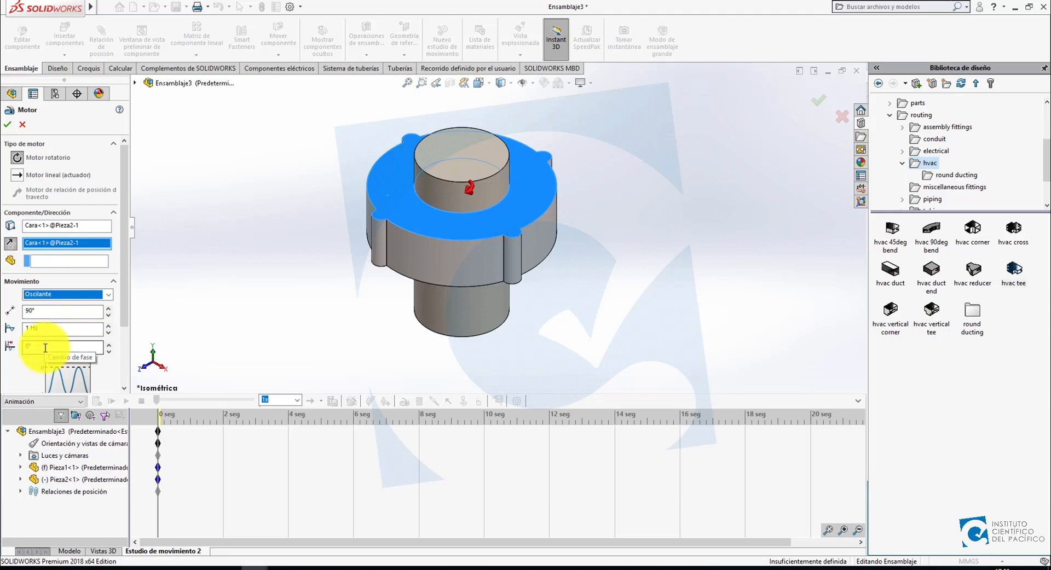
click(109, 295)
click(65, 330)
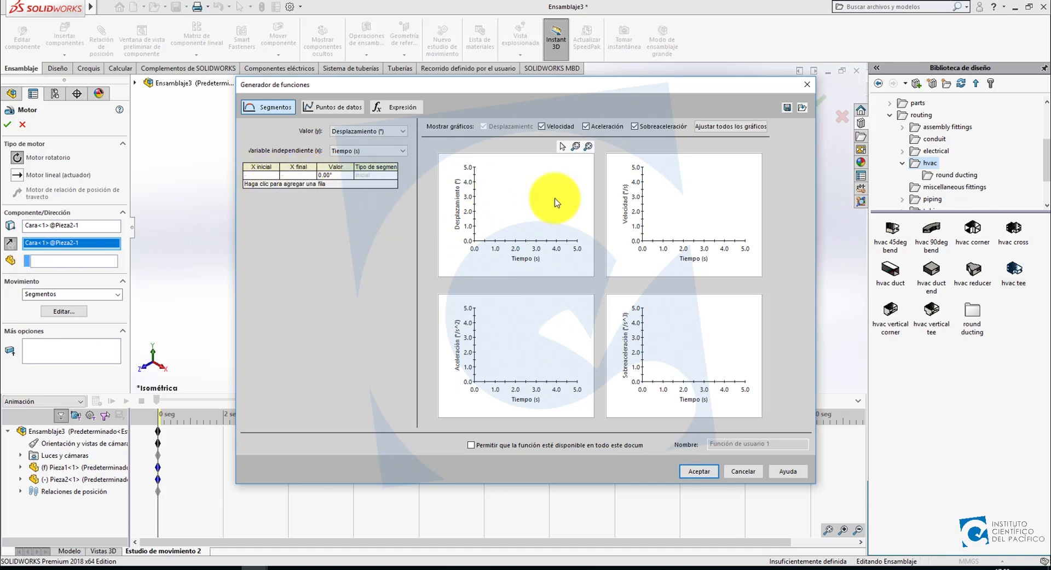
click(805, 87)
click(109, 294)
click(61, 307)
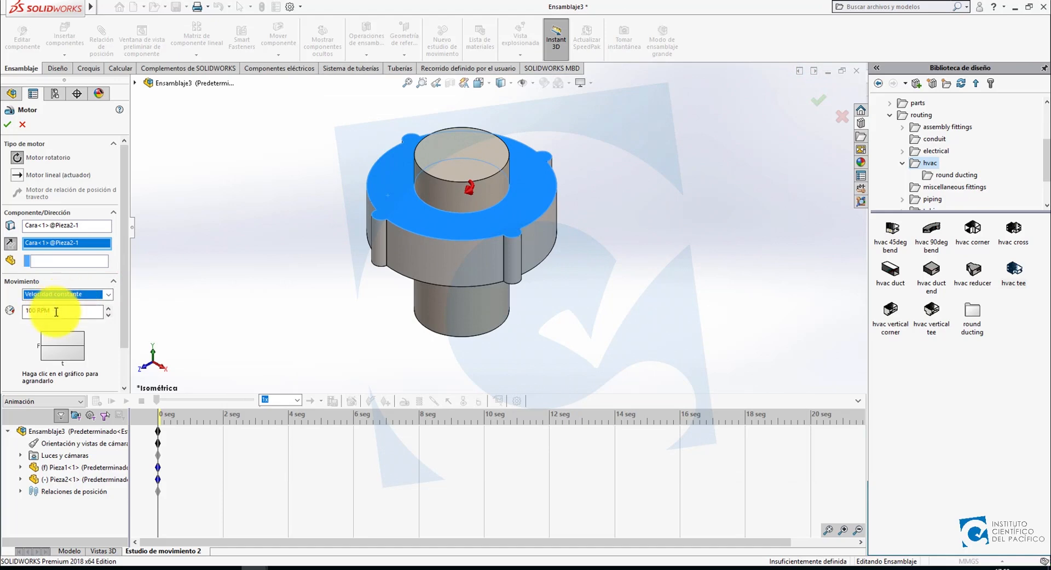
Set the rotary motor's constant speed to 10 RPM and accept the motor.
drag(59, 311, 3, 315)
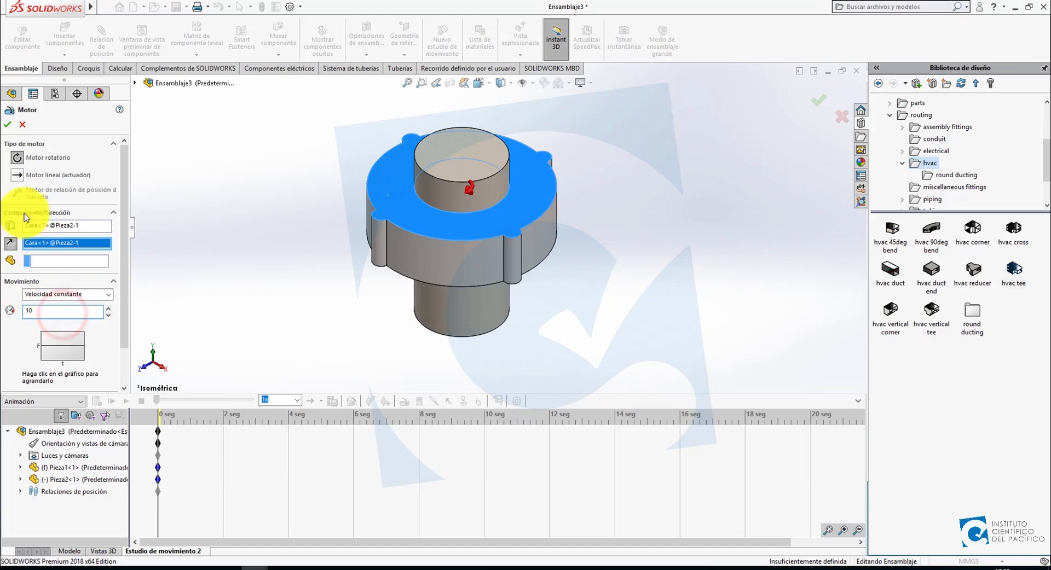
click(9, 125)
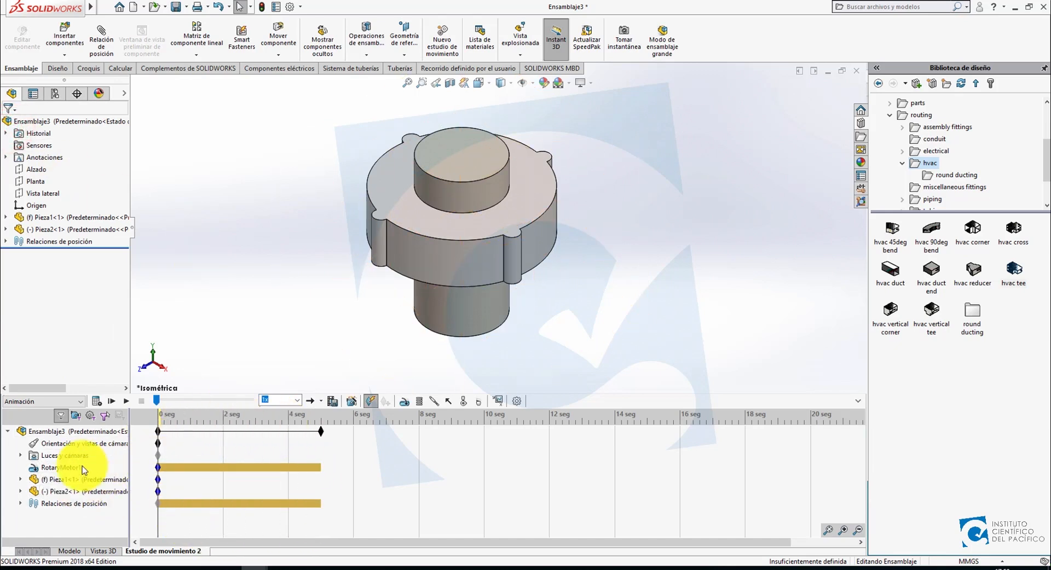
Place a key at 5 seconds on the rotary motor's row of the timeline.
click(58, 468)
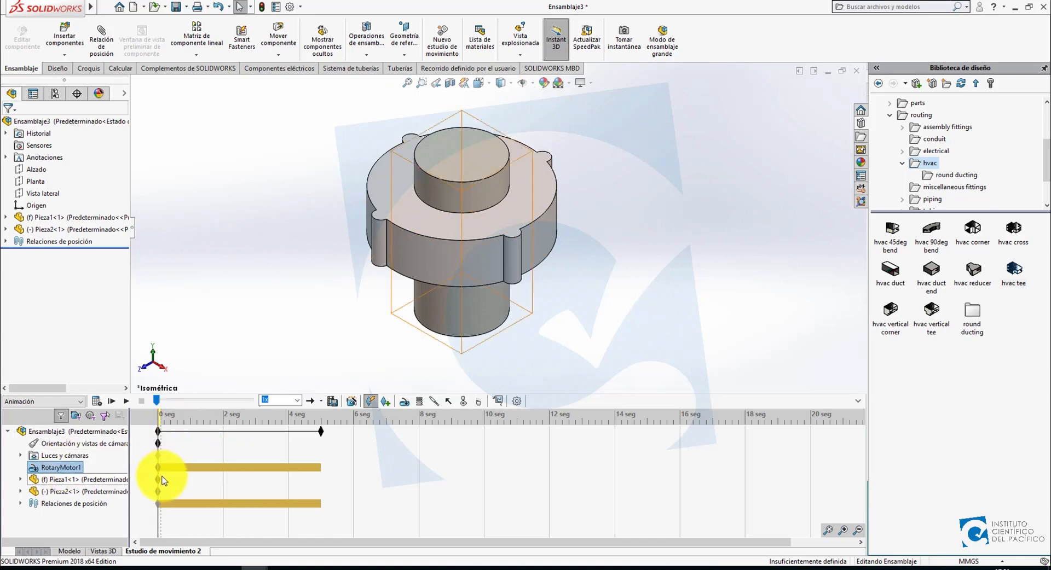
mouse_move(160, 470)
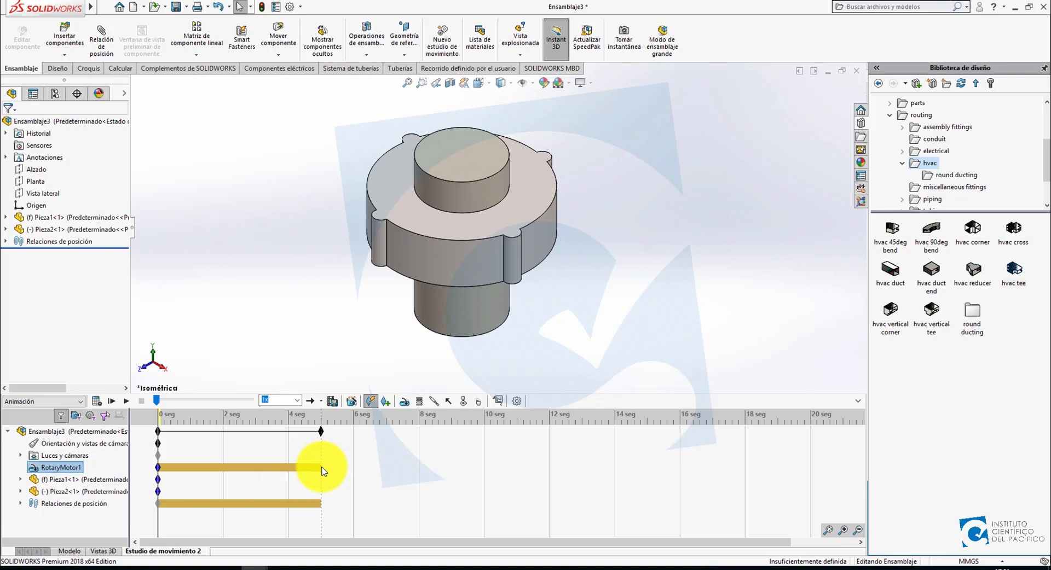
right_click(323, 471)
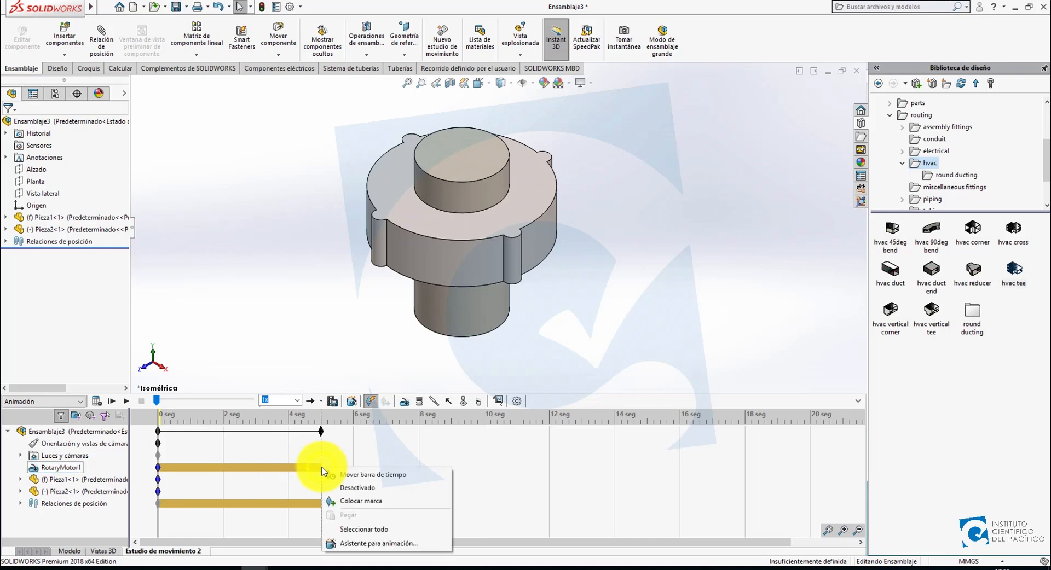
click(346, 477)
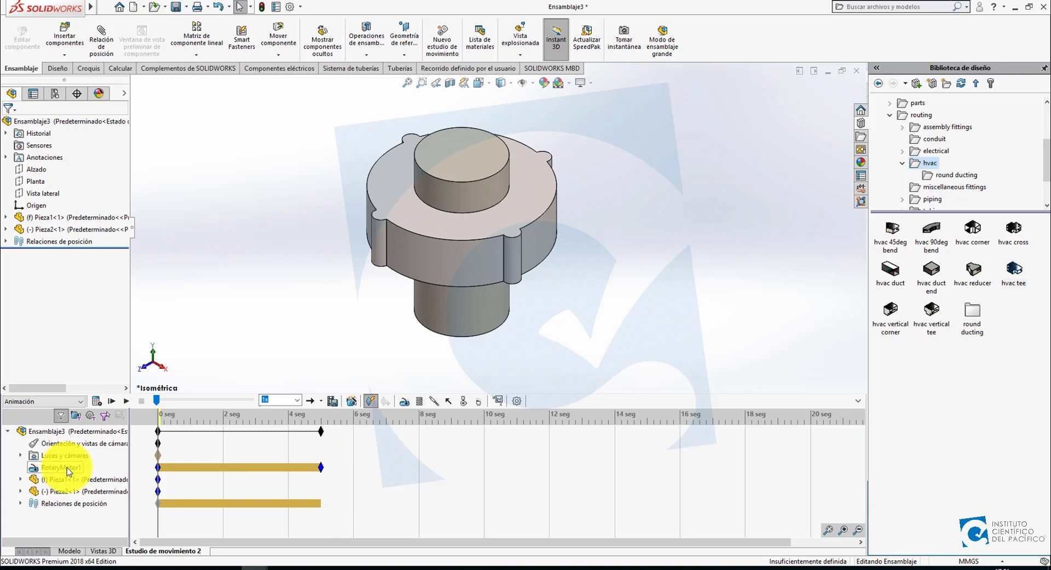
drag(158, 468, 324, 468)
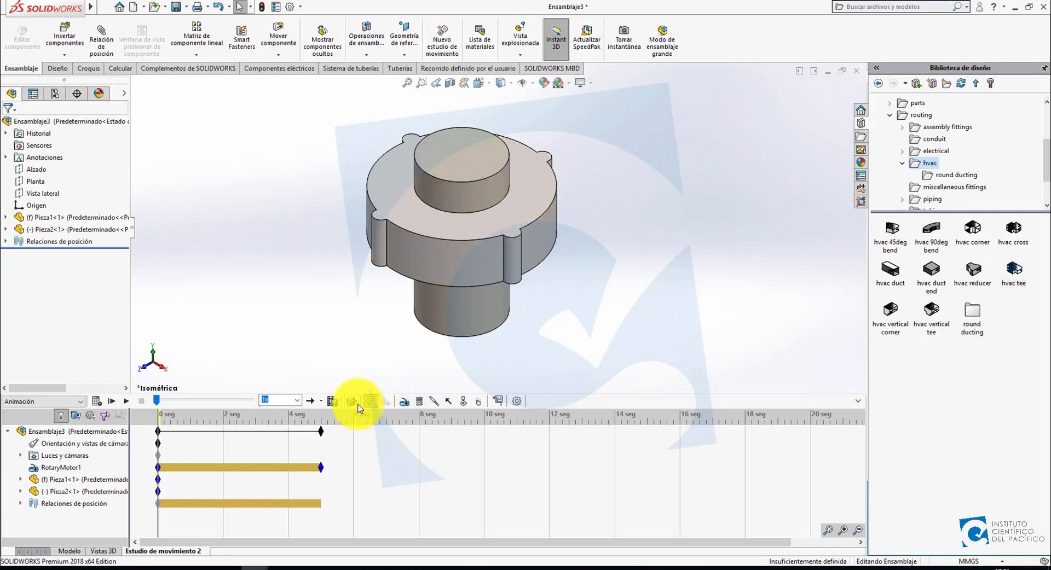
Start a second rotary motor on the top face of Pieza2 and reverse its direction.
click(404, 401)
click(444, 217)
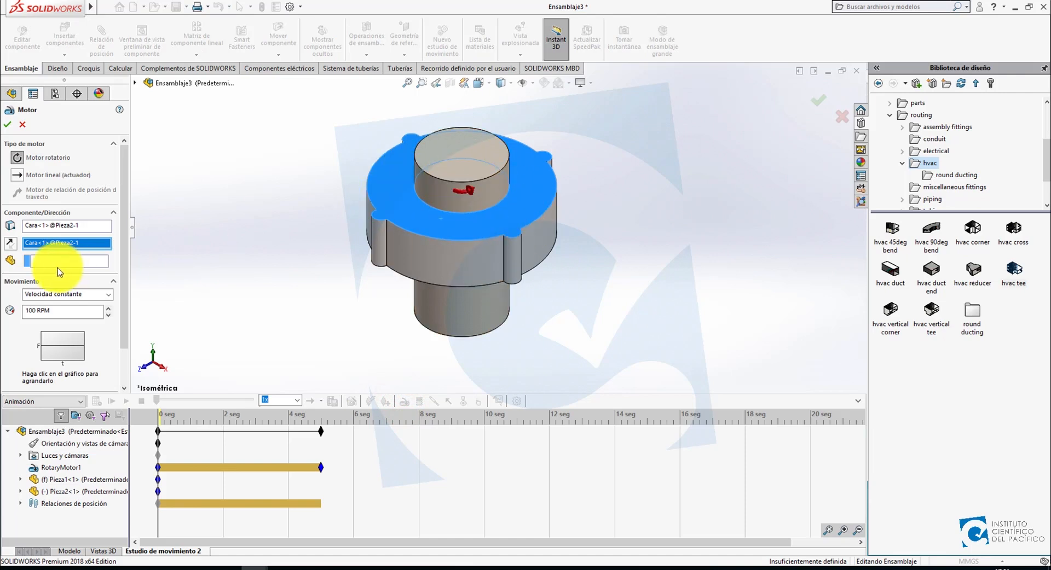
click(10, 243)
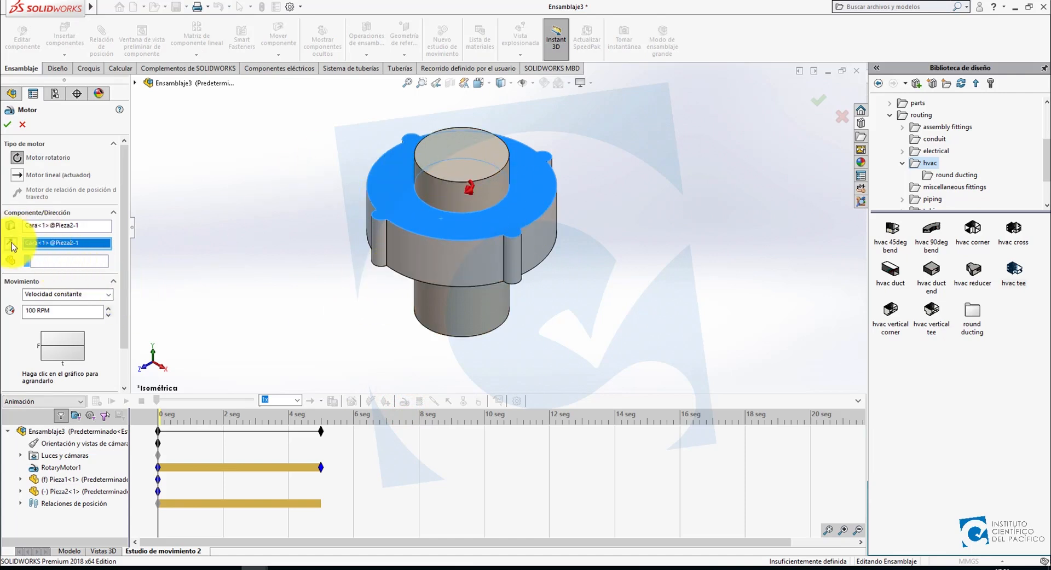
Set the second motor to Velocidad constante at 5 RPM and accept it.
click(74, 310)
text(5)
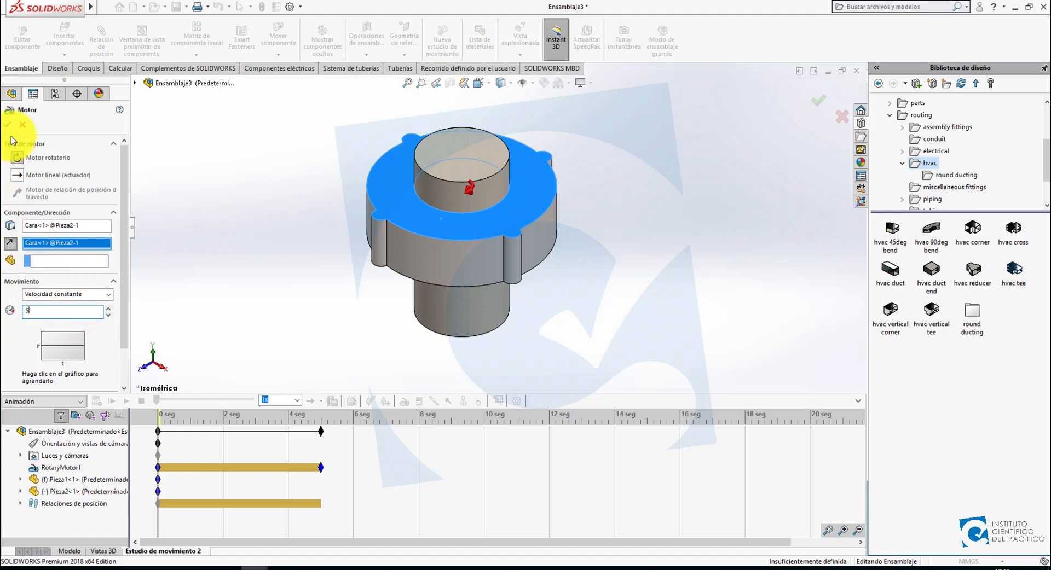
click(99, 294)
click(99, 294)
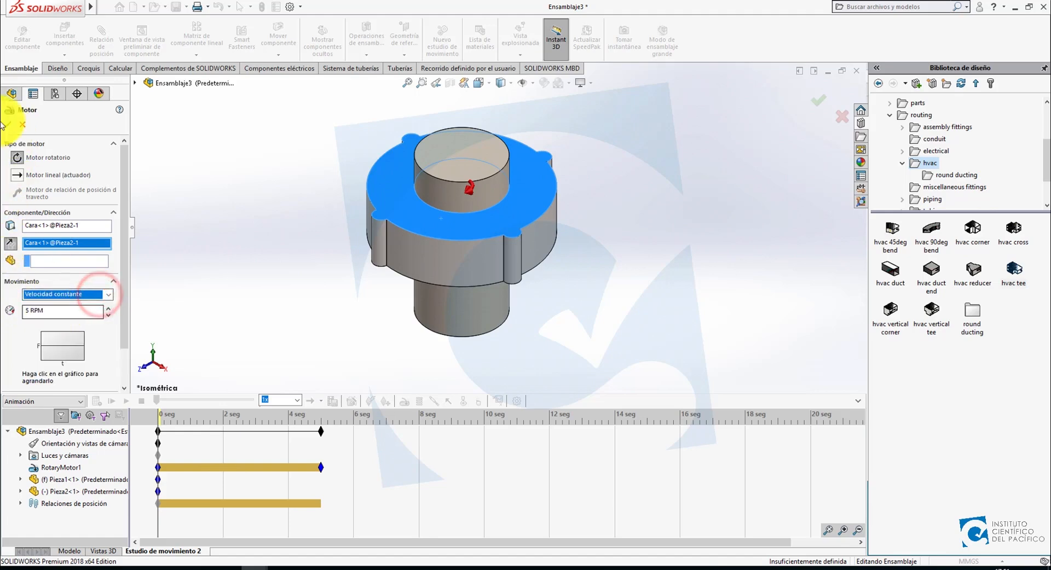
click(7, 125)
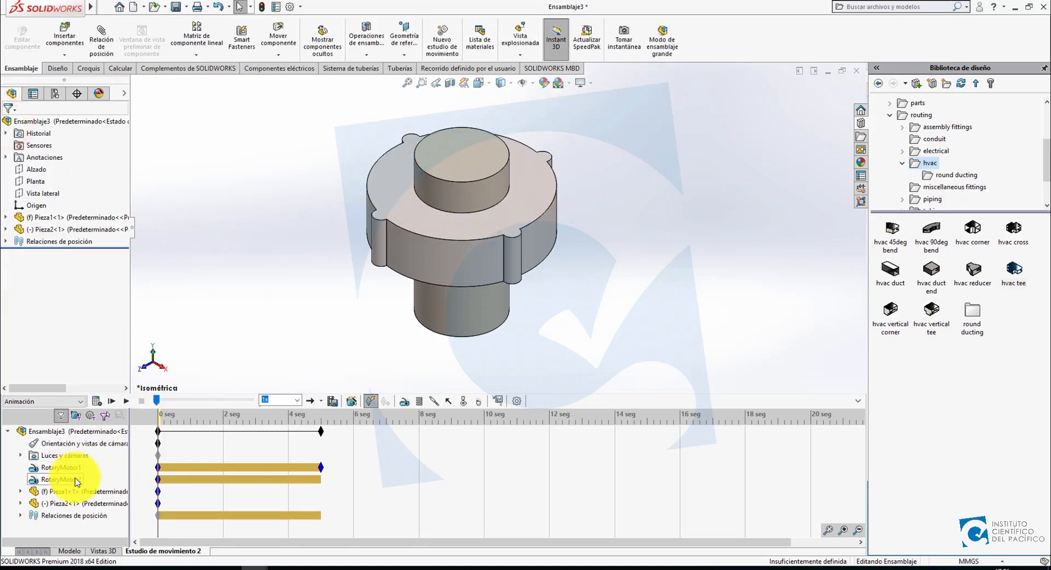
Set RotaryMotor2 to Desactivado at 0 seconds and make it run from 5 seconds, extending the motion study to 10 seconds.
right_click(159, 484)
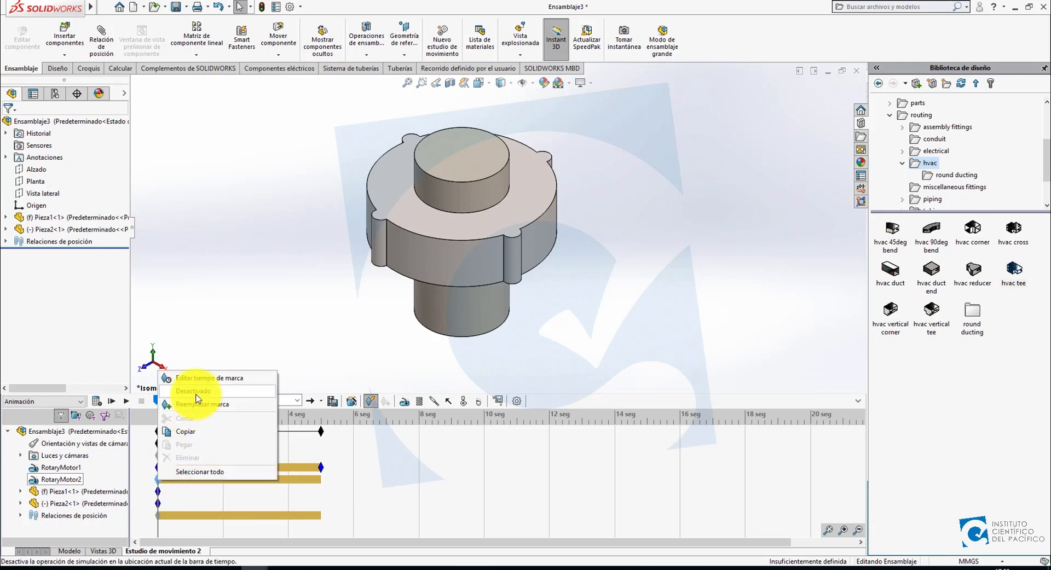
click(194, 391)
right_click(322, 480)
click(351, 515)
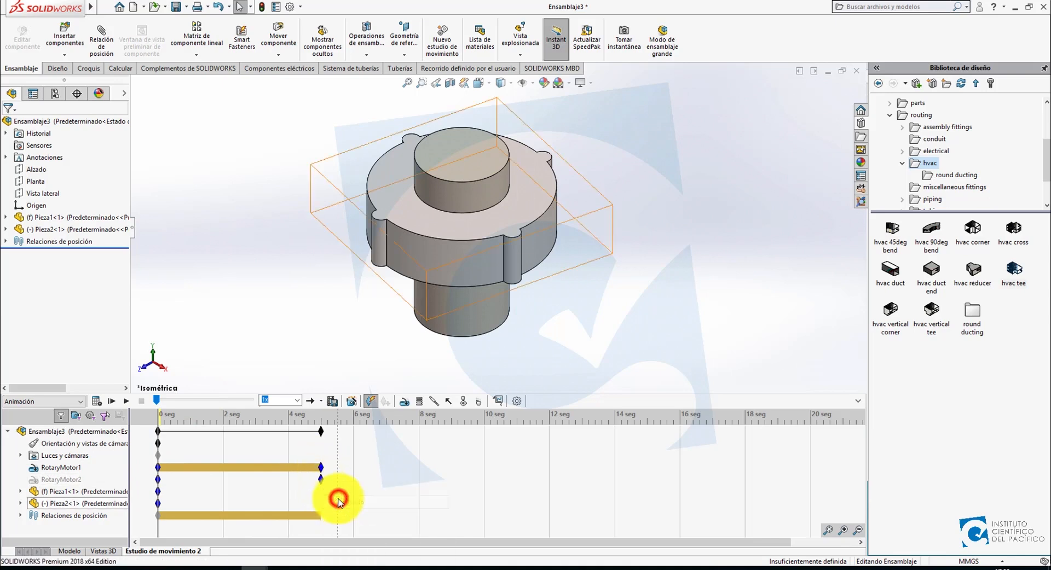
drag(323, 436, 484, 433)
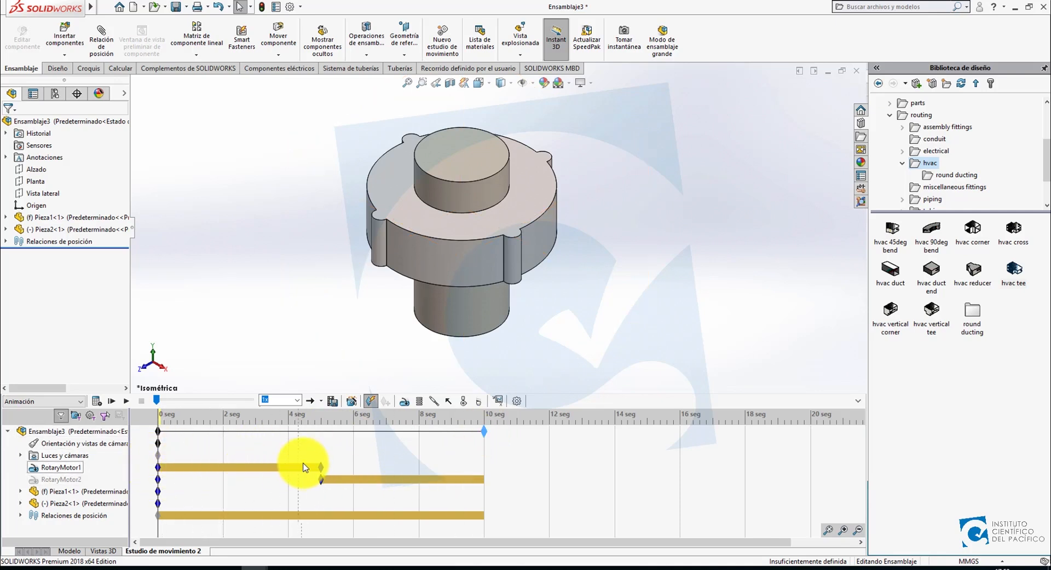
click(321, 480)
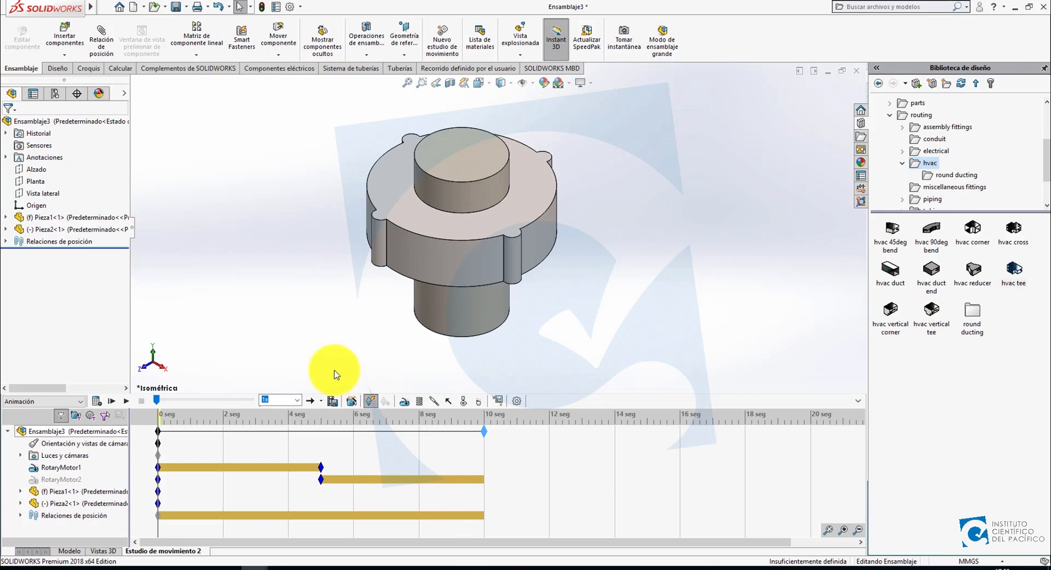
Start a linear motor on the outer cylindrical side face of Pieza2.
click(404, 404)
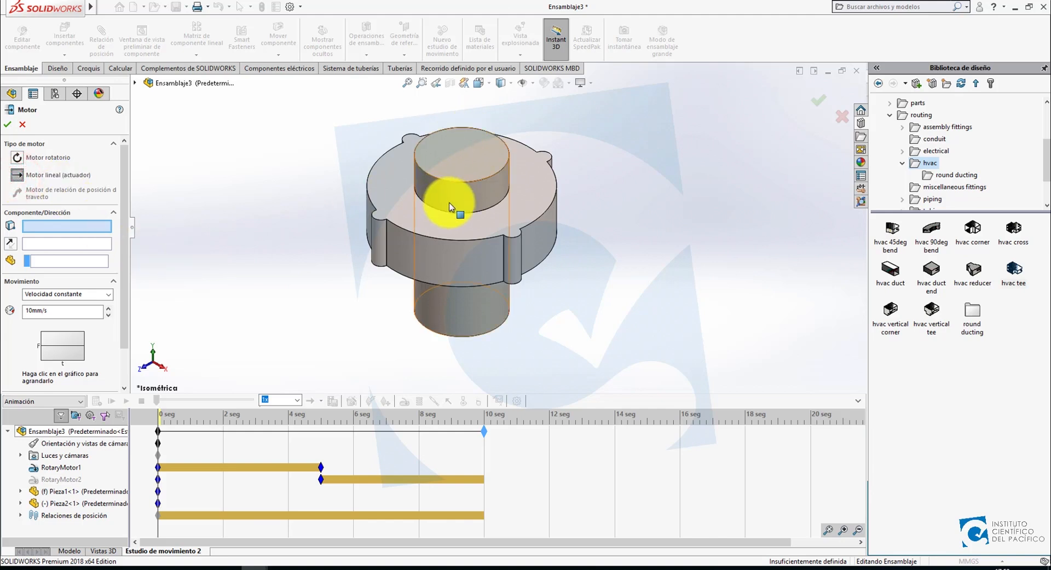
click(540, 239)
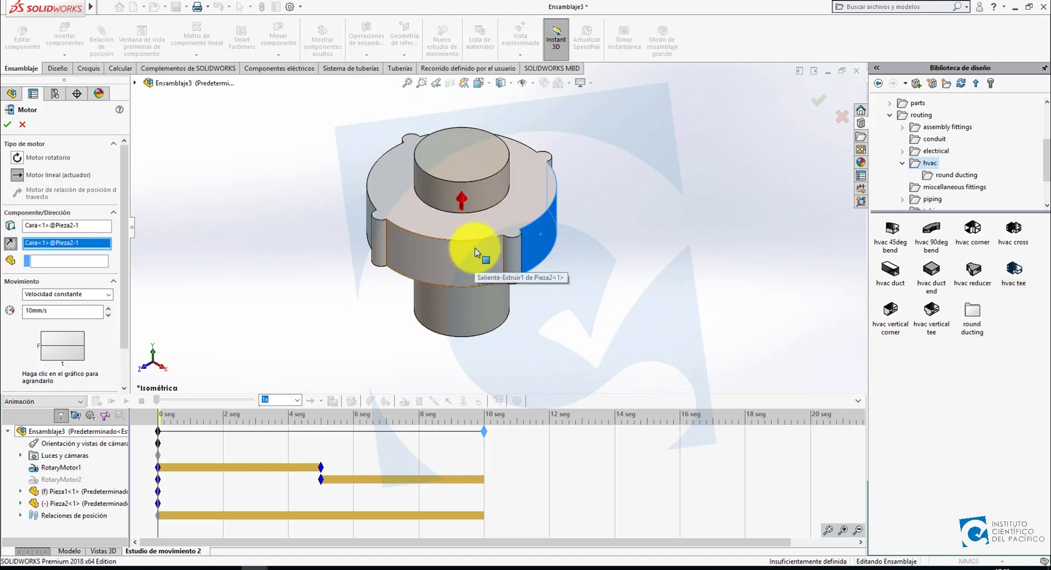
Try the Distancia and Oscilante movement types for the linear motor.
click(108, 296)
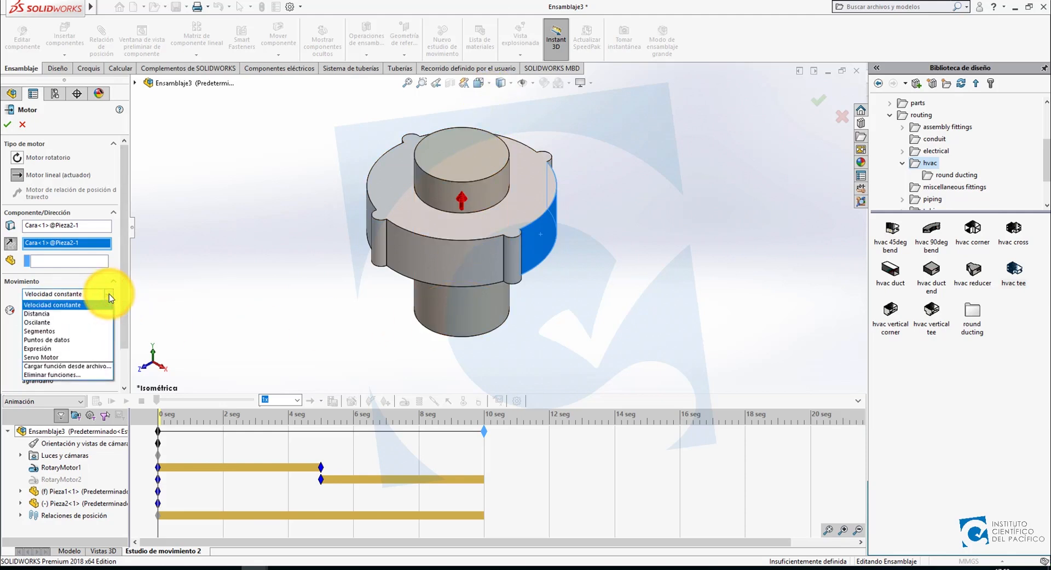
click(142, 278)
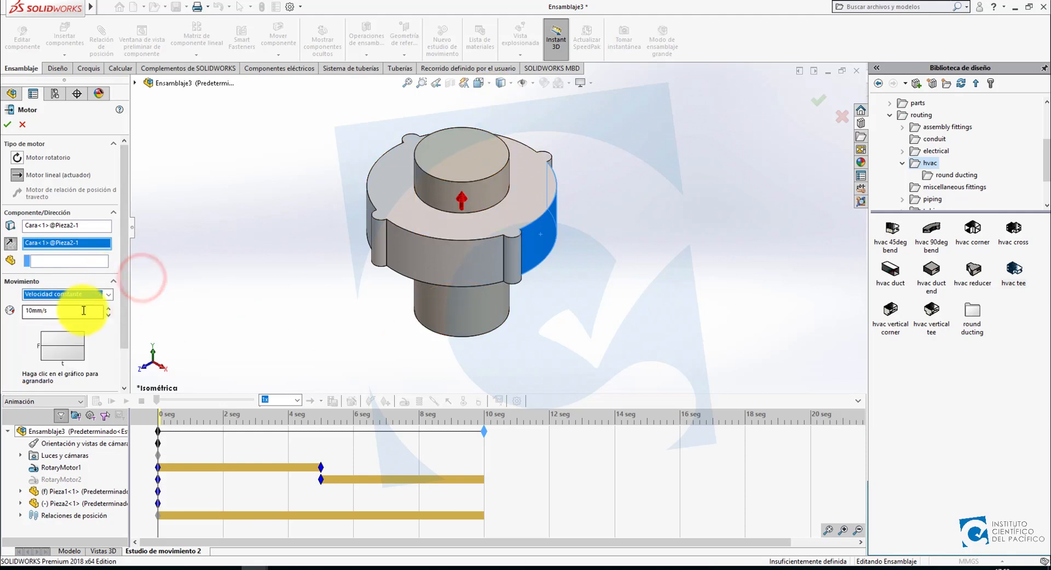
click(103, 294)
click(78, 313)
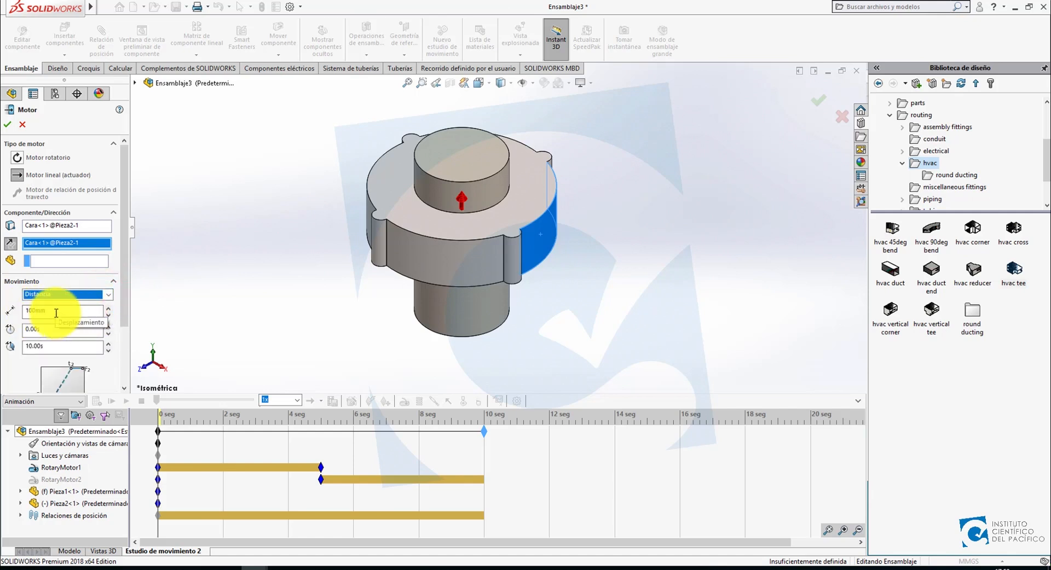
click(103, 294)
click(65, 317)
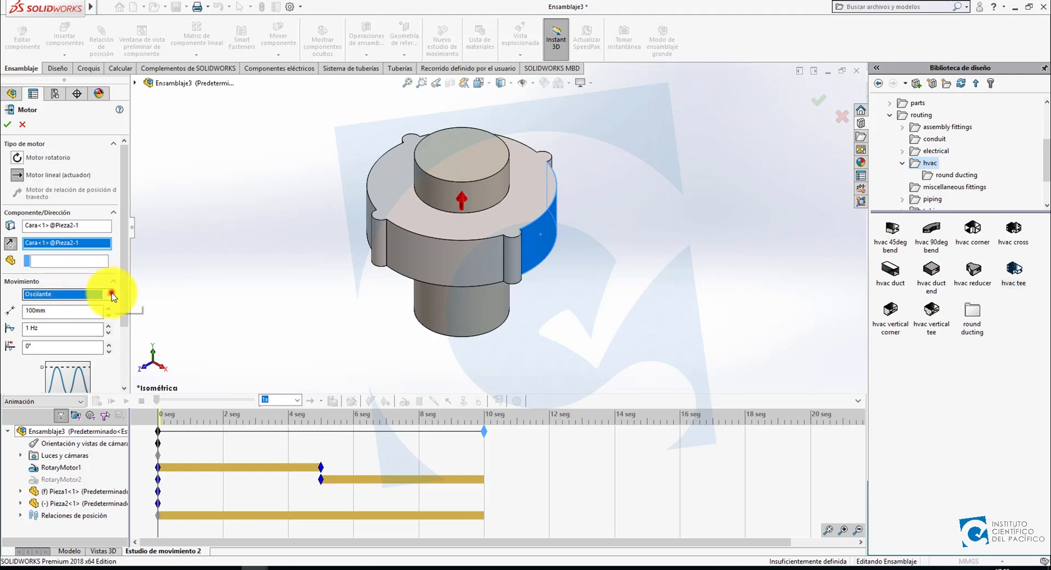
Set the linear motor's movement to Velocidad constante at 10 mm/s and accept it.
click(109, 294)
click(63, 305)
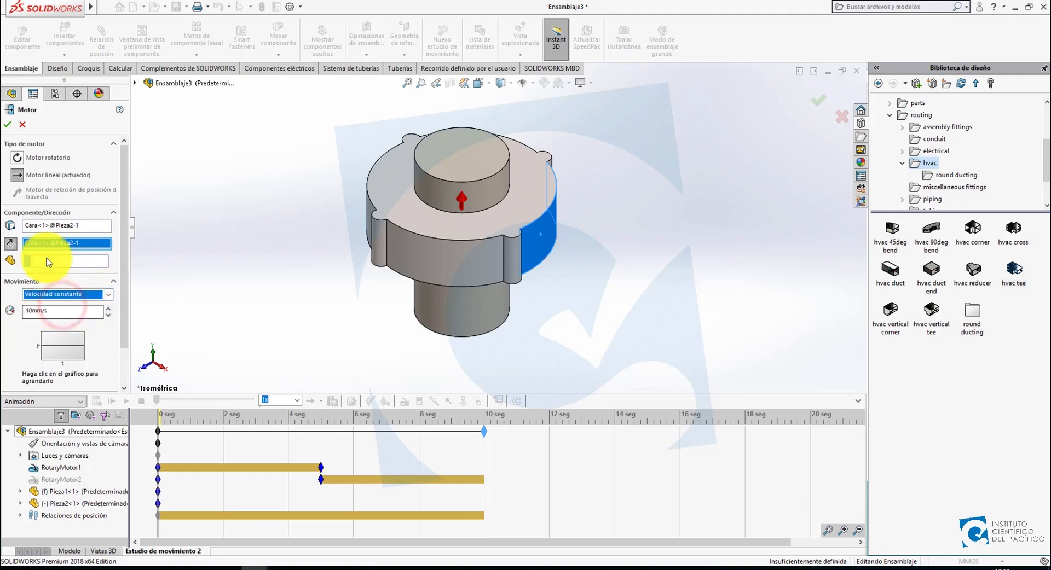
click(8, 125)
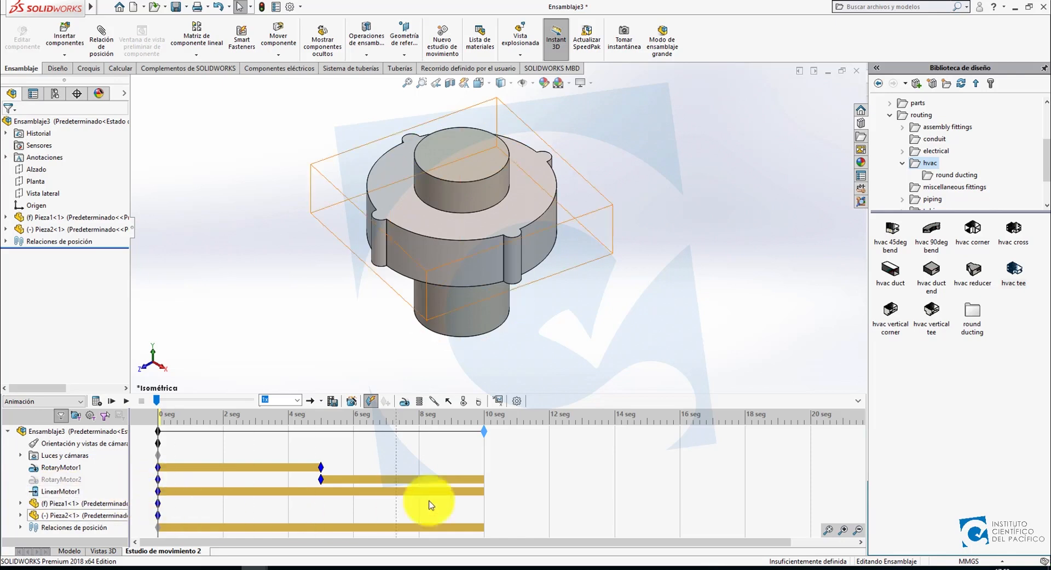
Set LinearMotor1 to Desactivado at 0 seconds on the timeline.
right_click(161, 496)
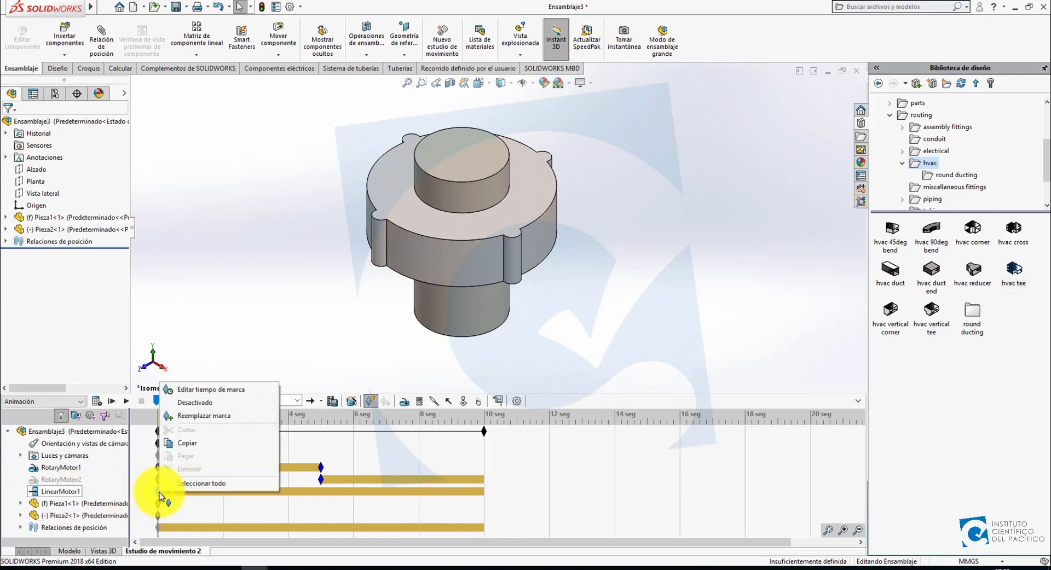
click(195, 405)
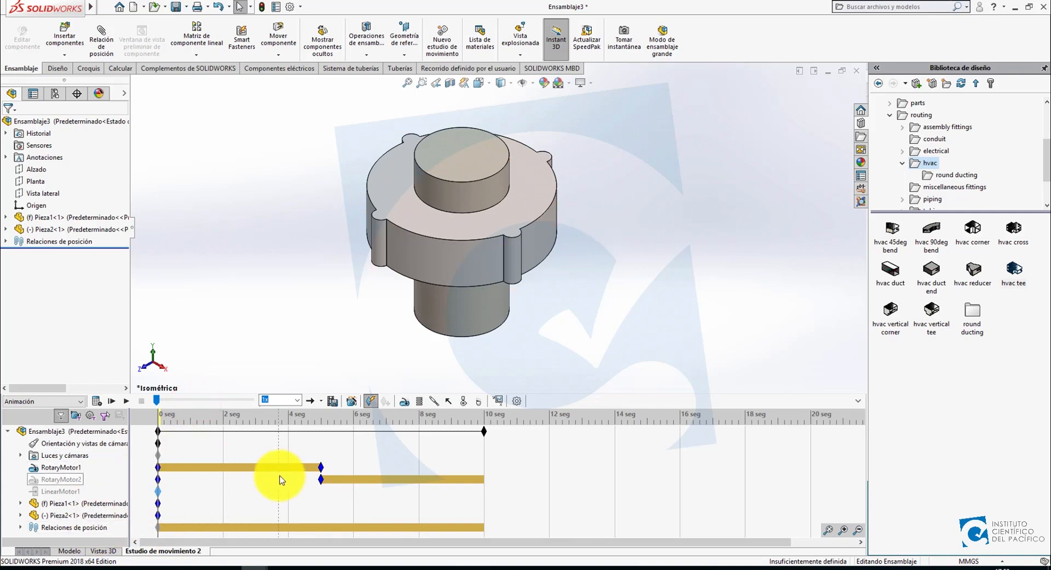
Rename RotaryMotor1 as "Motor sar" and RotaryMotor2 as "Motor siar" in the motion study tree.
right_click(72, 470)
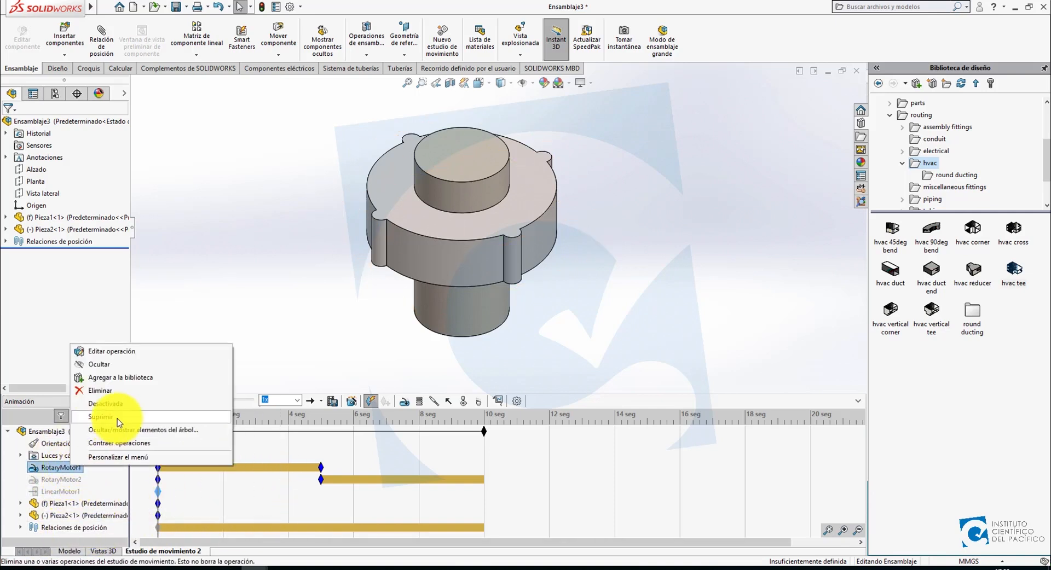
click(47, 461)
click(48, 468)
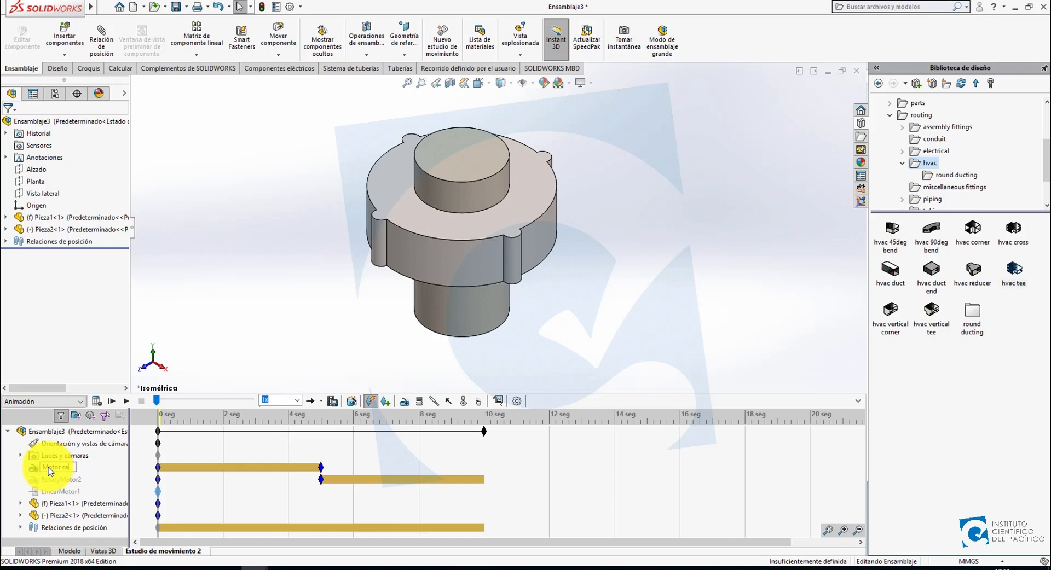
click(222, 318)
click(64, 480)
click(65, 481)
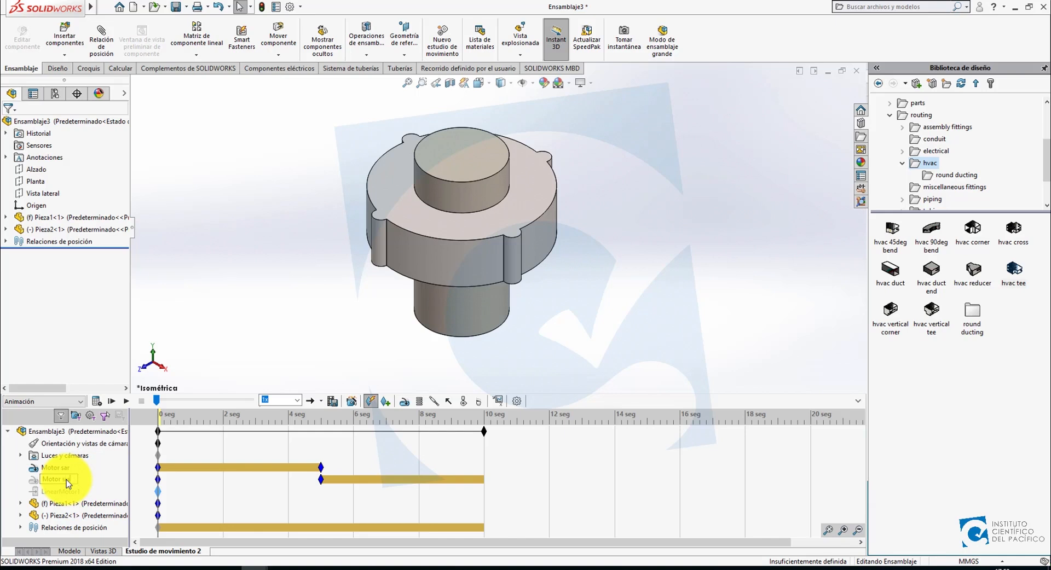
click(270, 312)
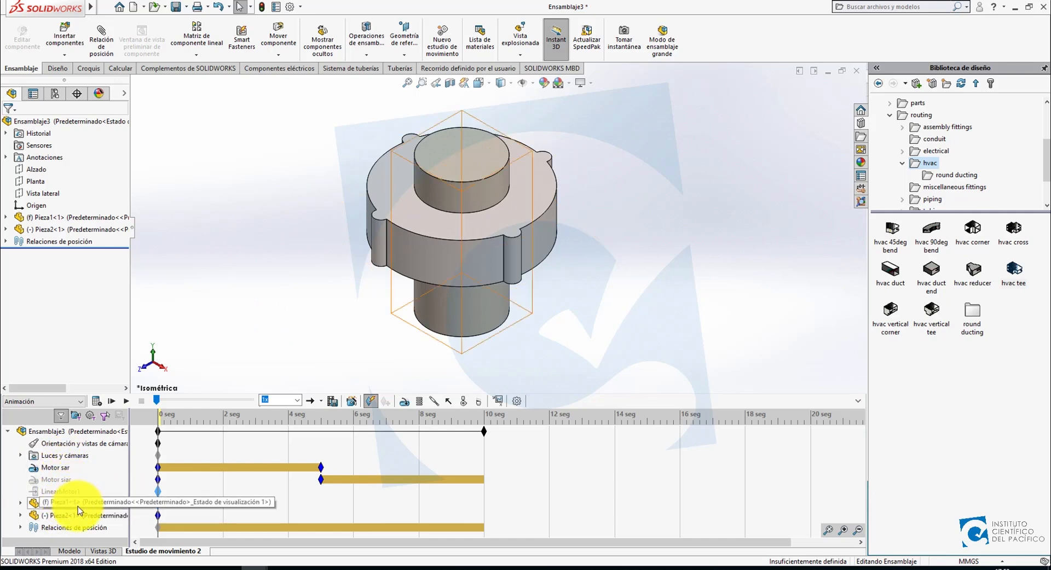
Edit Motor sar, set its constant speed to 7 RPM and accept the change.
right_click(60, 471)
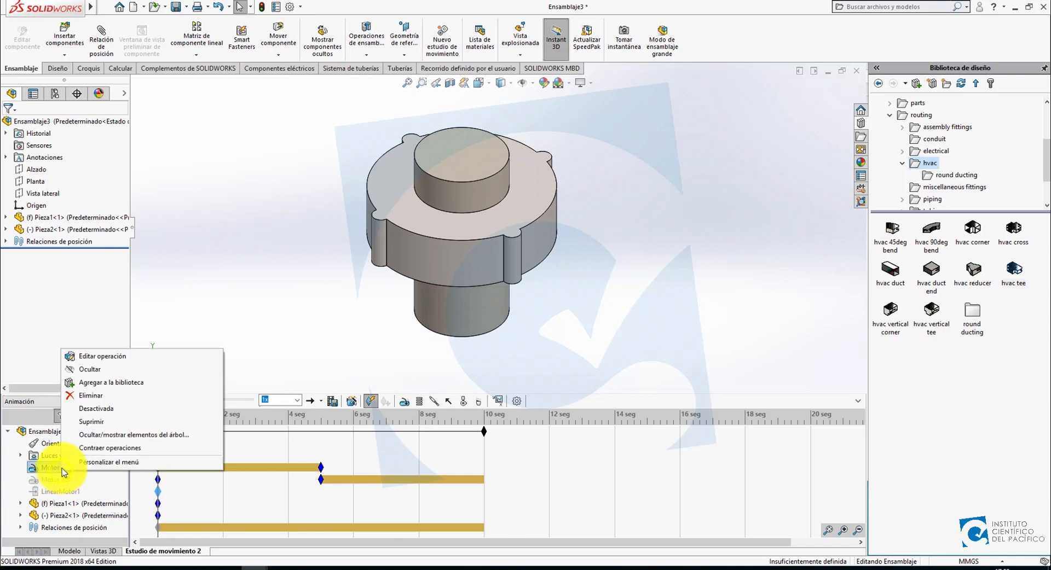
click(93, 359)
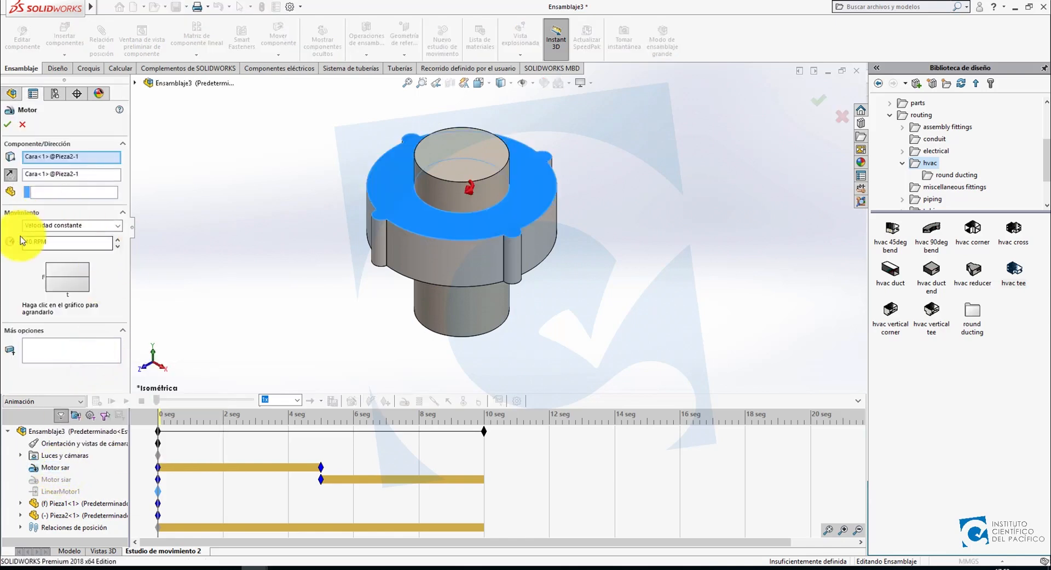
click(61, 243)
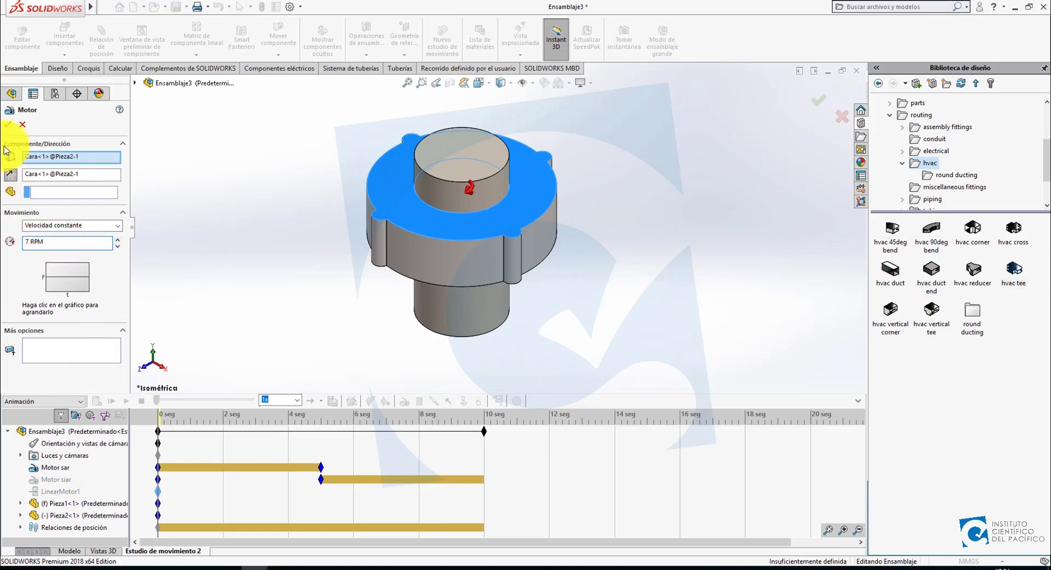
click(8, 124)
Remove Motor sar's key at 5 seconds and place a new one there so the motor runs only from 0 to 5 seconds.
click(185, 467)
click(159, 479)
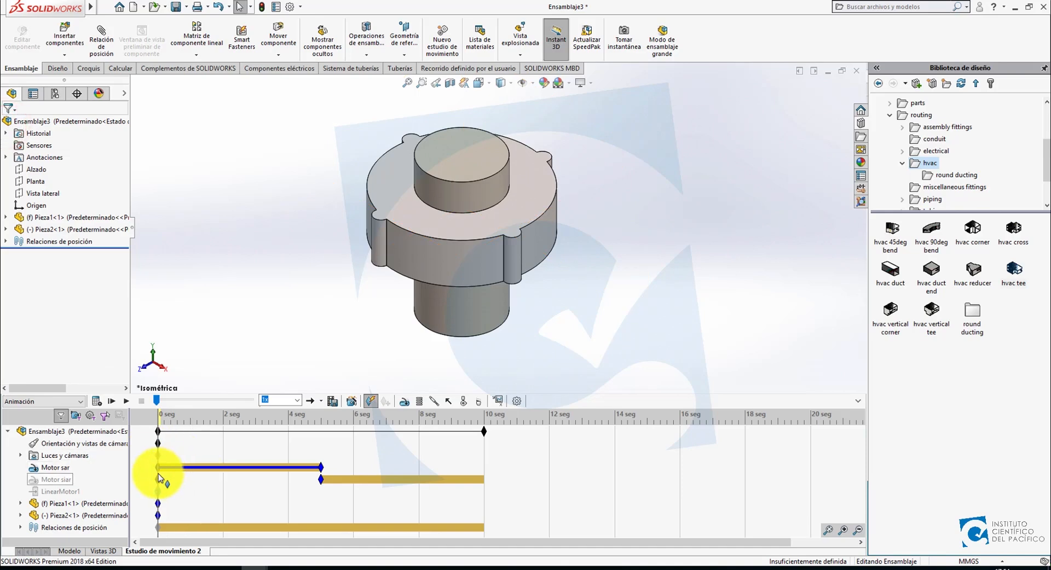
mouse_move(159, 472)
drag(159, 472, 317, 468)
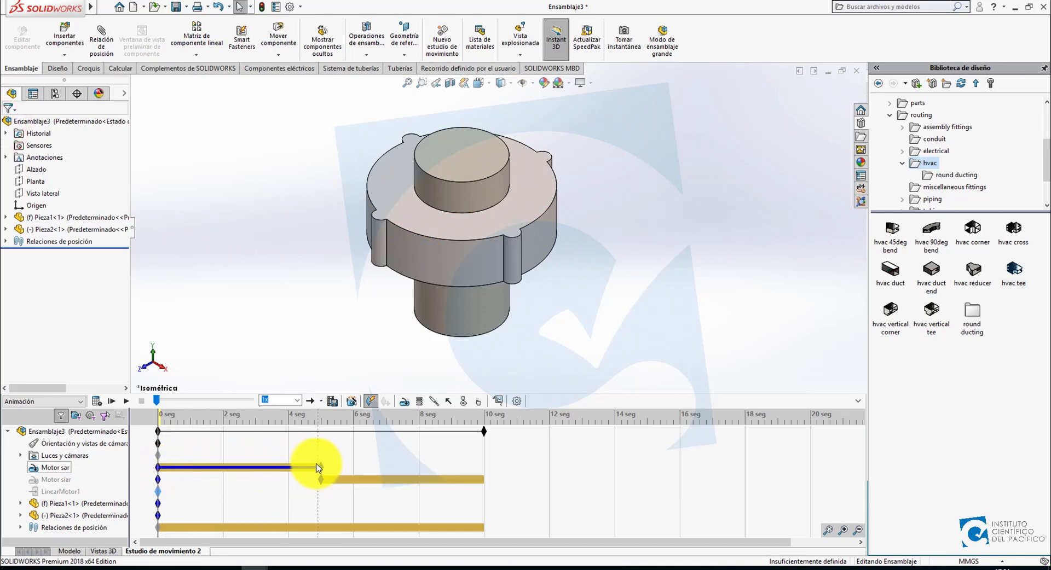
mouse_move(321, 470)
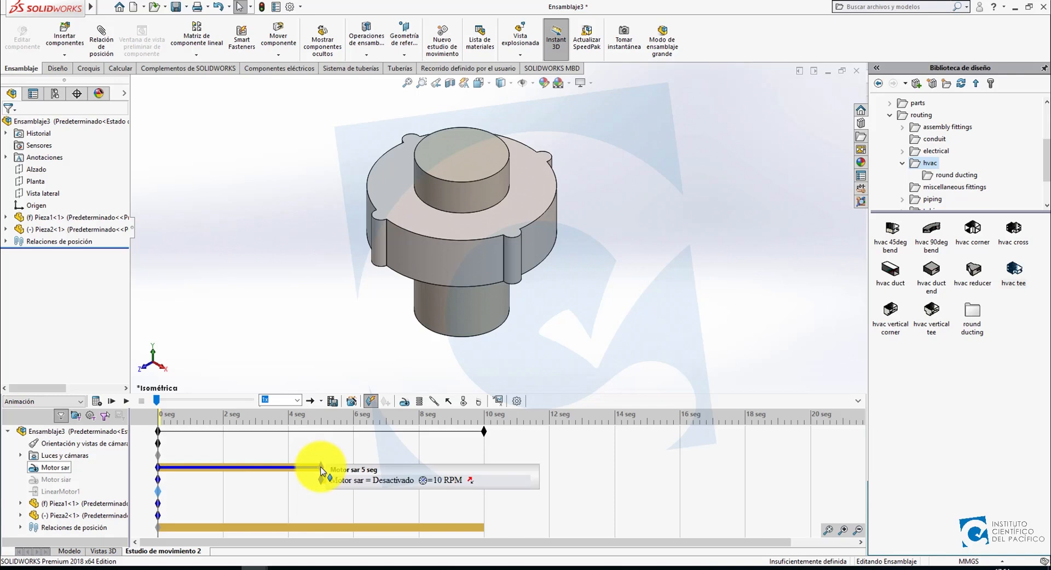
drag(162, 470, 319, 468)
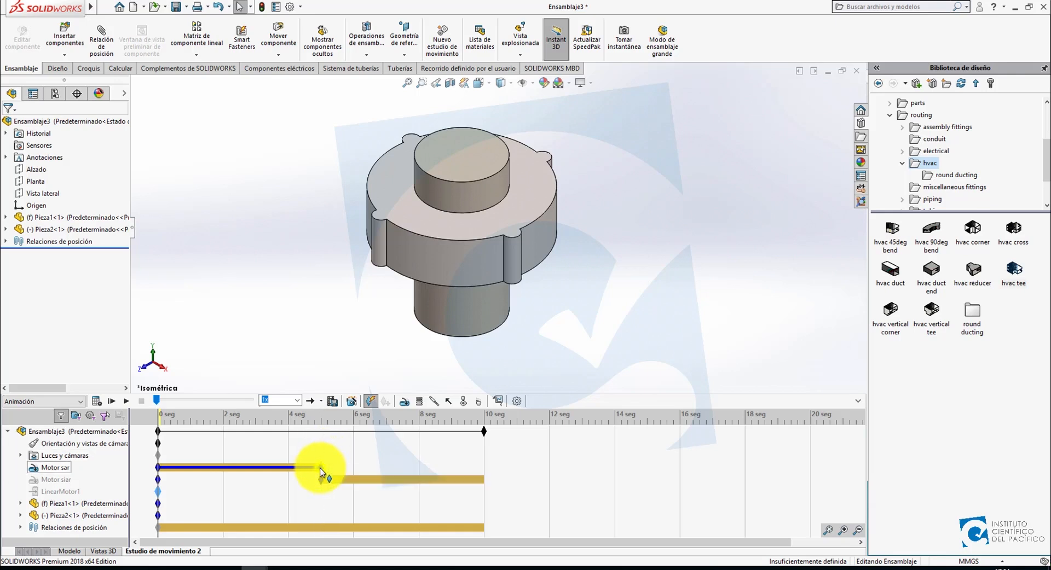
right_click(321, 471)
click(343, 416)
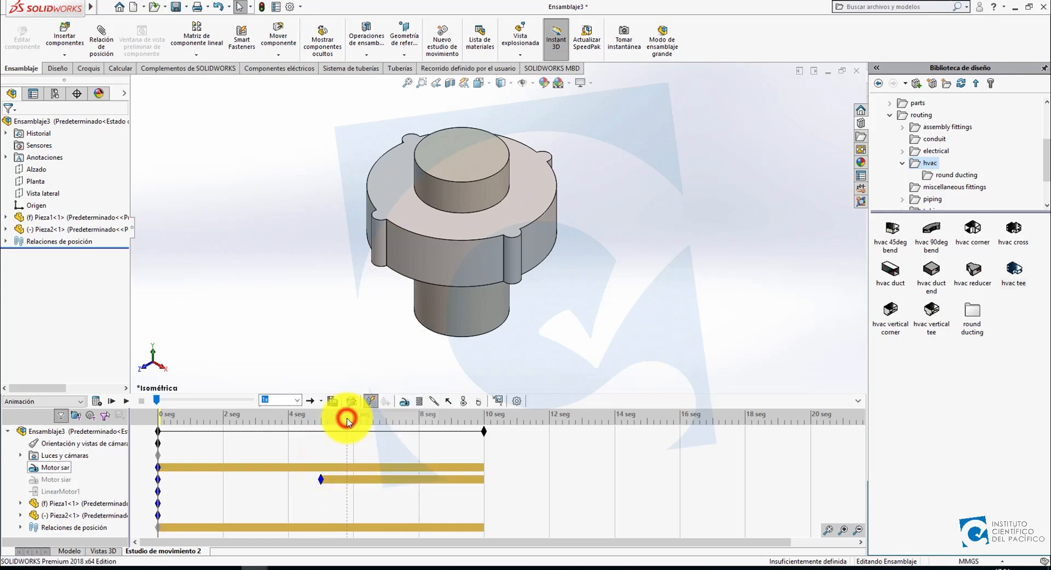
right_click(323, 471)
click(341, 489)
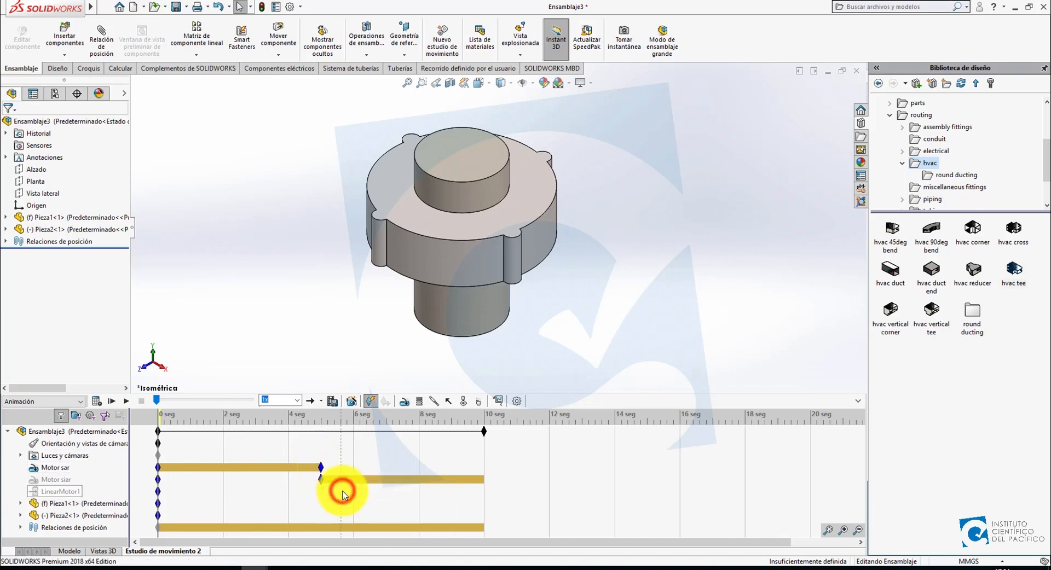